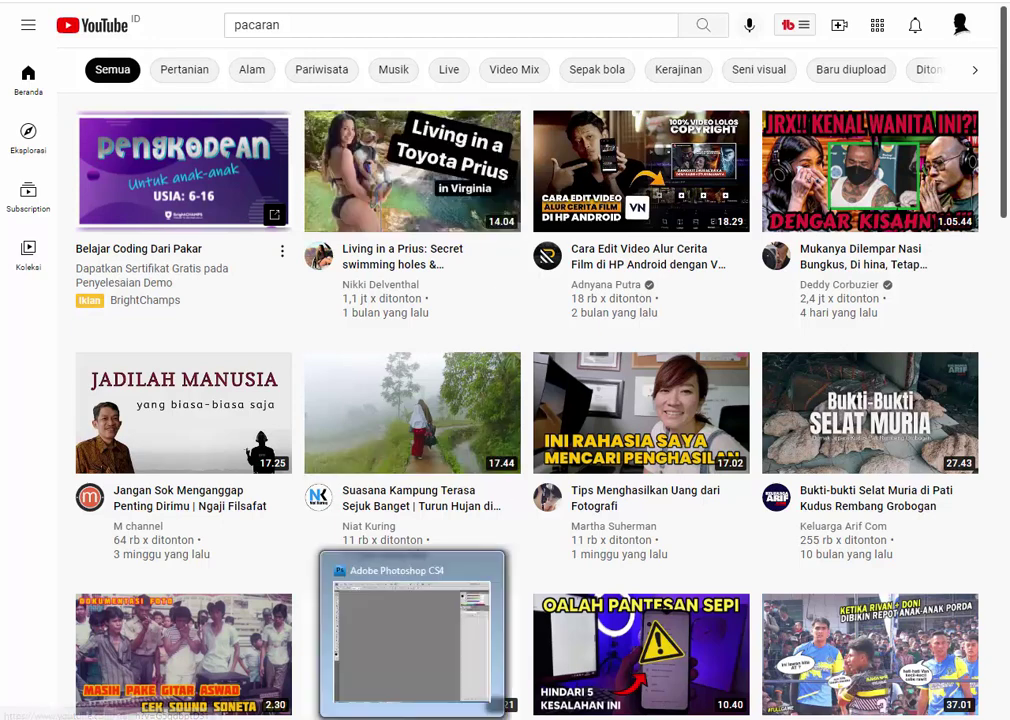
{"action": "left_click", "coordinate": [412, 717]}
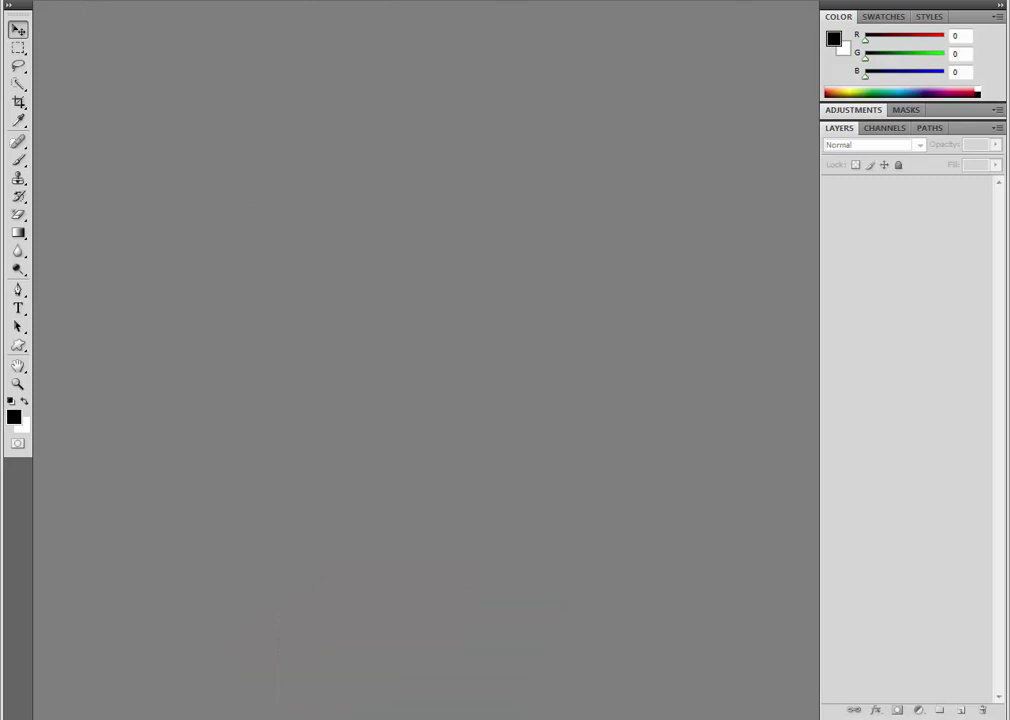
{"action": "left_click", "coordinate": [925, 2]}
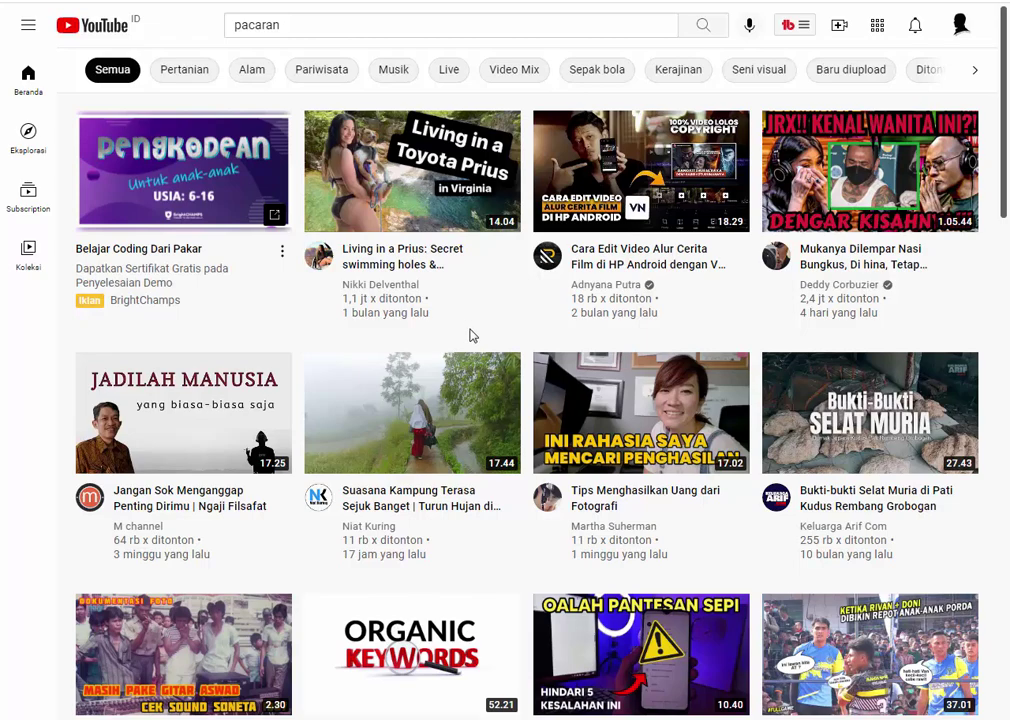
Browse the recommended videos on the YouTube home page and examine how their thumbnails are designed.
{"action": "scroll", "coordinate": [475, 330], "scroll_direction": "down", "scroll_amount": 3}
{"action": "scroll", "coordinate": [482, 331], "scroll_direction": "down", "scroll_amount": 2}
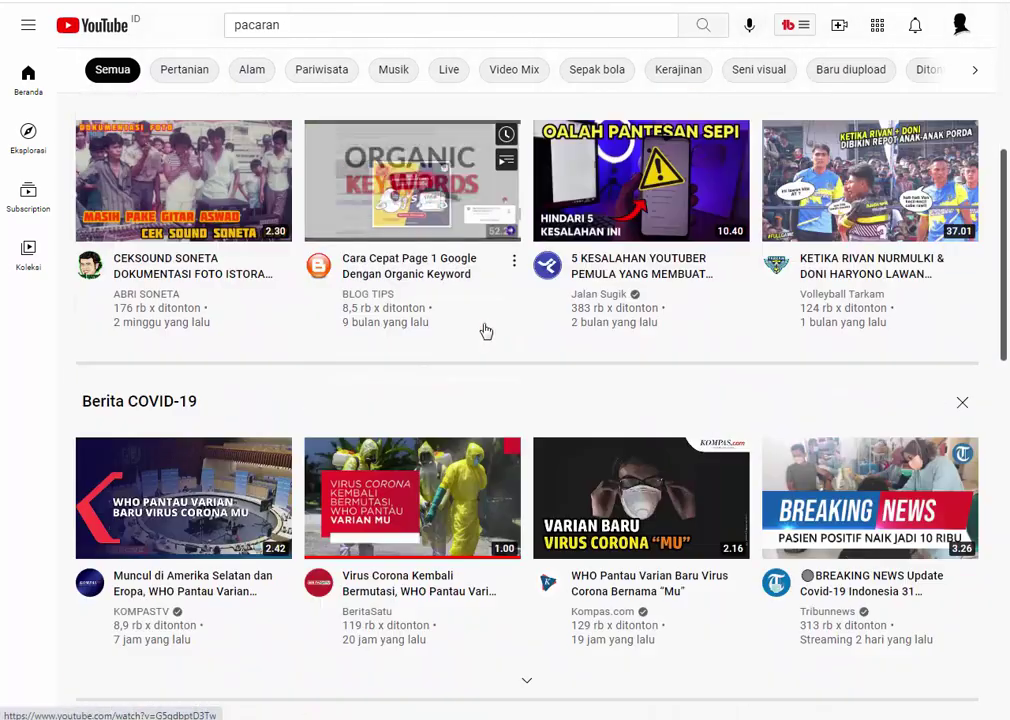
{"action": "scroll", "coordinate": [482, 331], "scroll_direction": "up", "scroll_amount": 5}
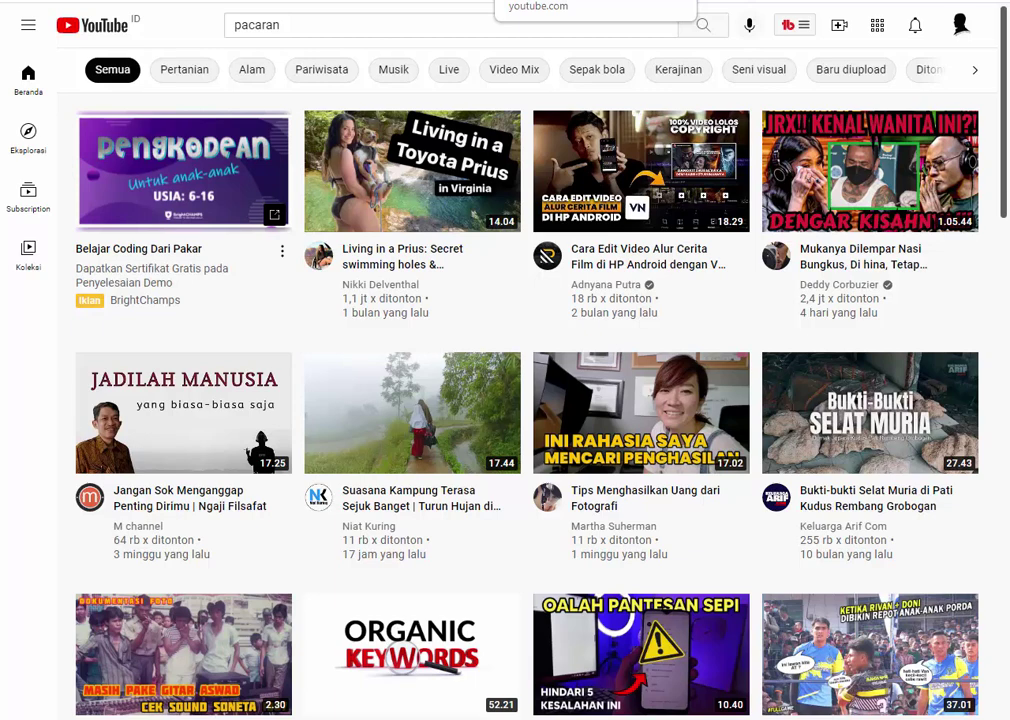
{"action": "scroll", "coordinate": [575, 316], "scroll_direction": "down", "scroll_amount": 3}
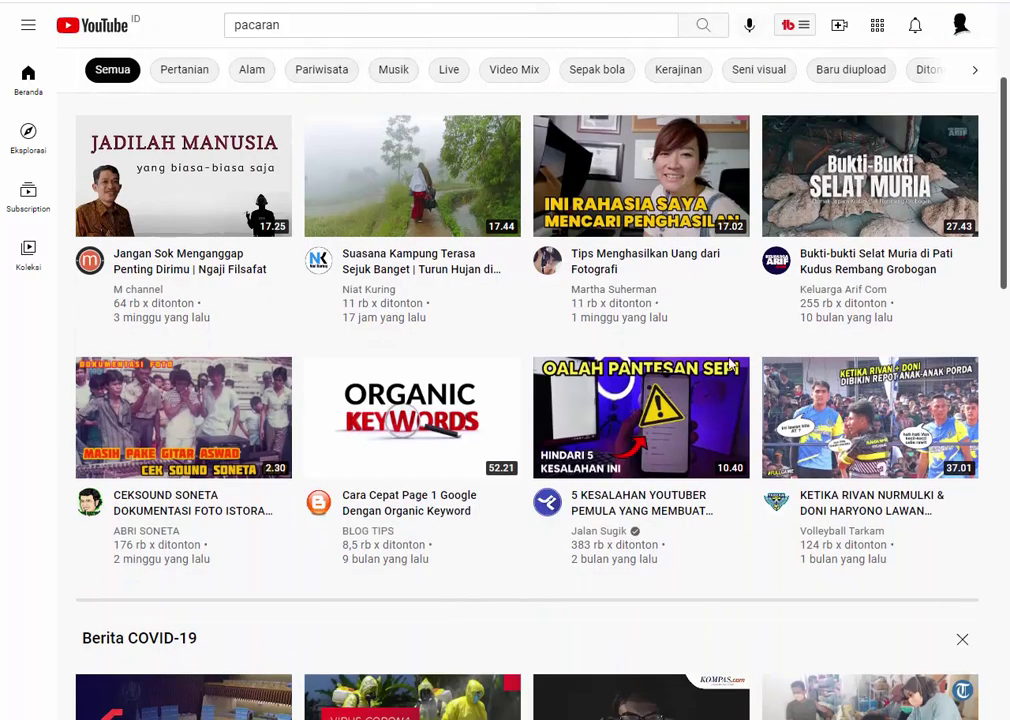
{"action": "mouse_move", "coordinate": [640, 214]}
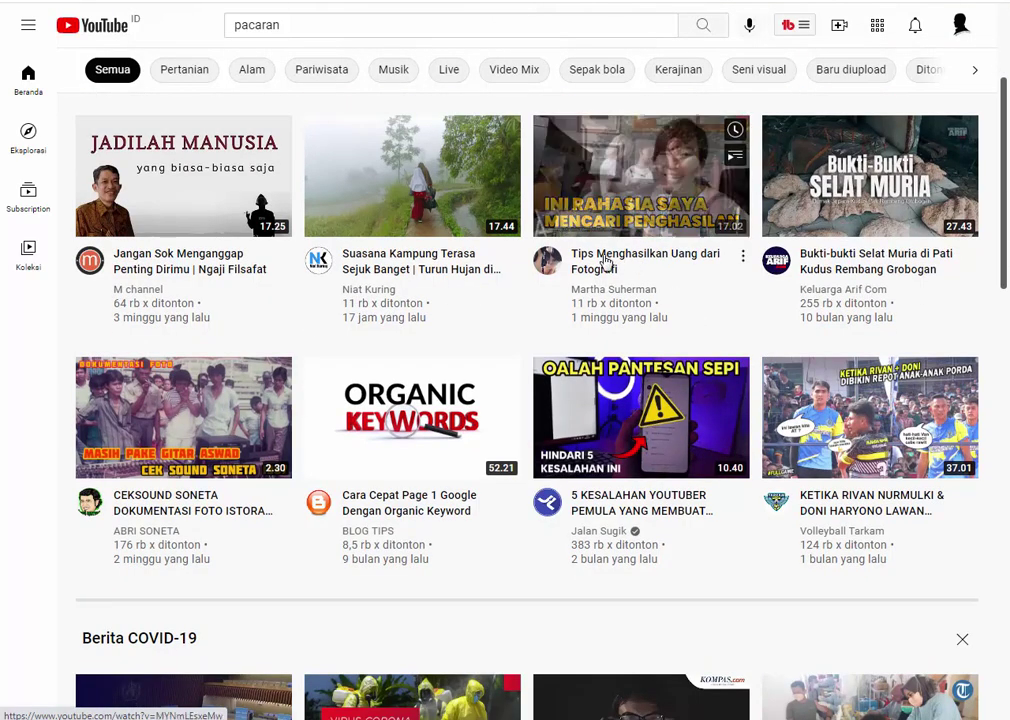
{"action": "scroll", "coordinate": [800, 348], "scroll_direction": "up", "scroll_amount": 3}
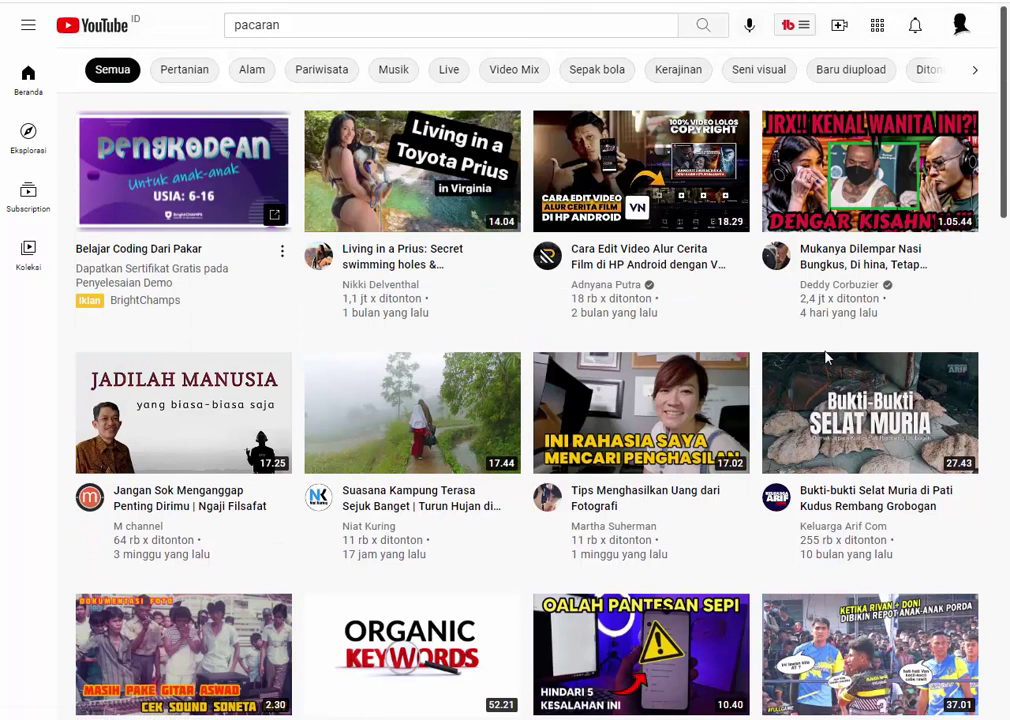
{"action": "mouse_move", "coordinate": [843, 206]}
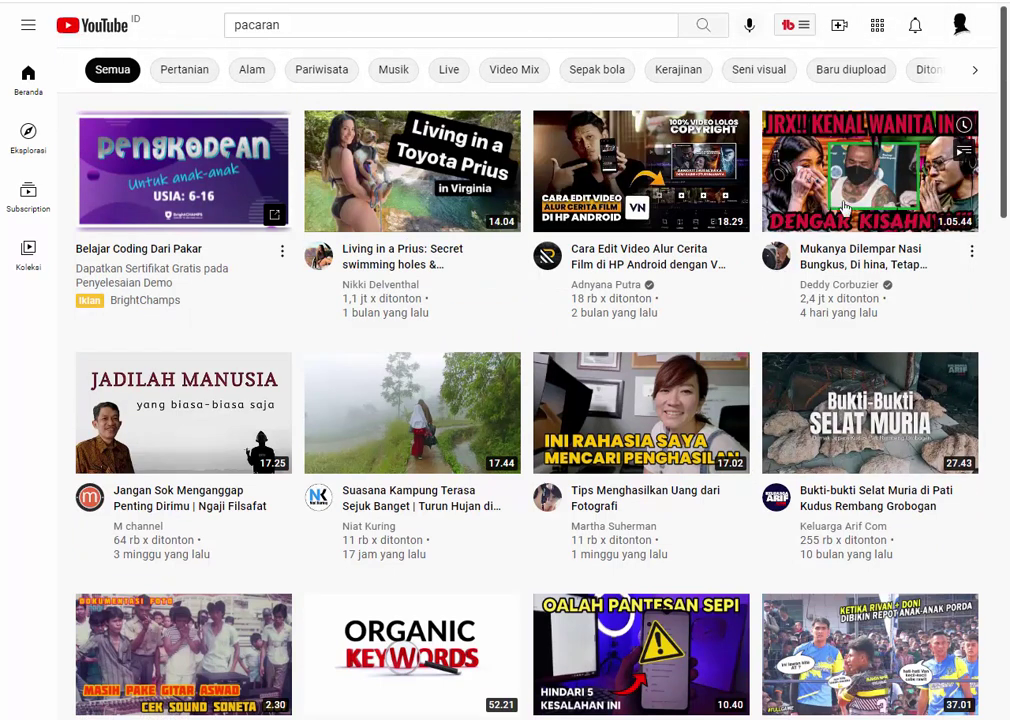
{"action": "scroll", "coordinate": [419, 305], "scroll_direction": "down", "scroll_amount": 1}
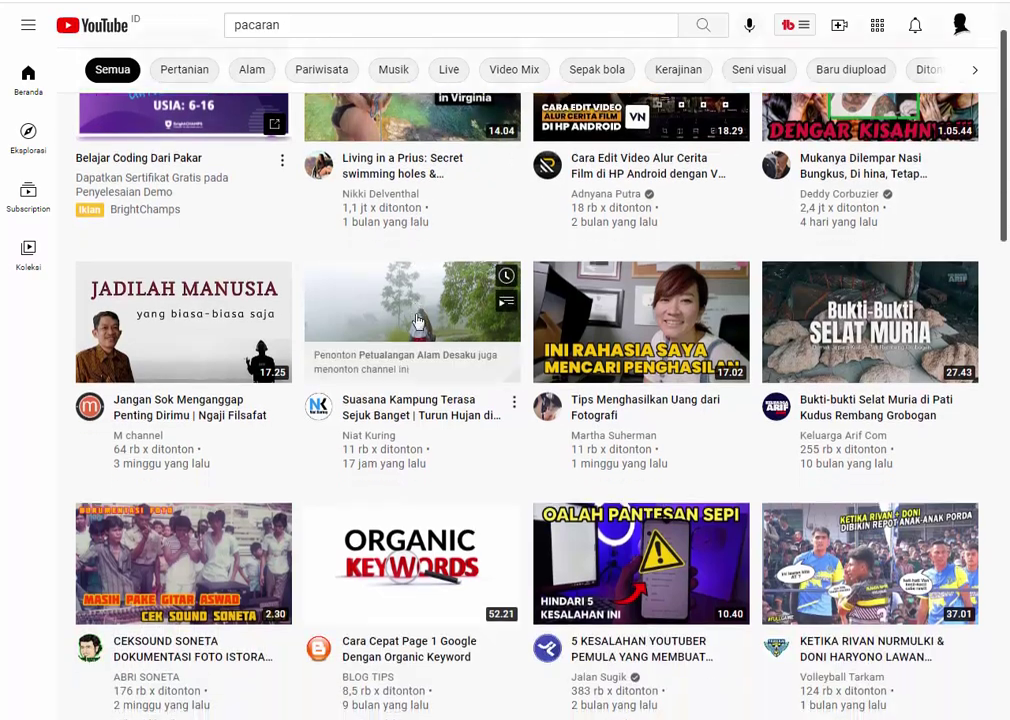
{"action": "scroll", "coordinate": [419, 320], "scroll_direction": "down", "scroll_amount": 2}
{"action": "mouse_move", "coordinate": [470, 407]}
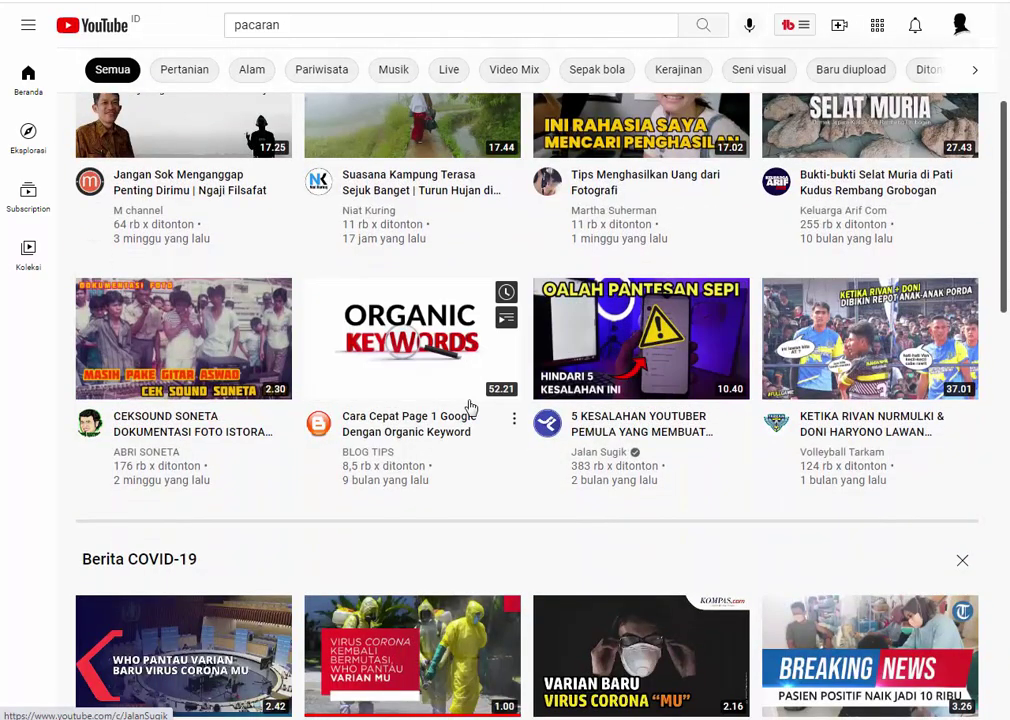
{"action": "scroll", "coordinate": [470, 407], "scroll_direction": "up", "scroll_amount": 2}
{"action": "mouse_move", "coordinate": [215, 550]}
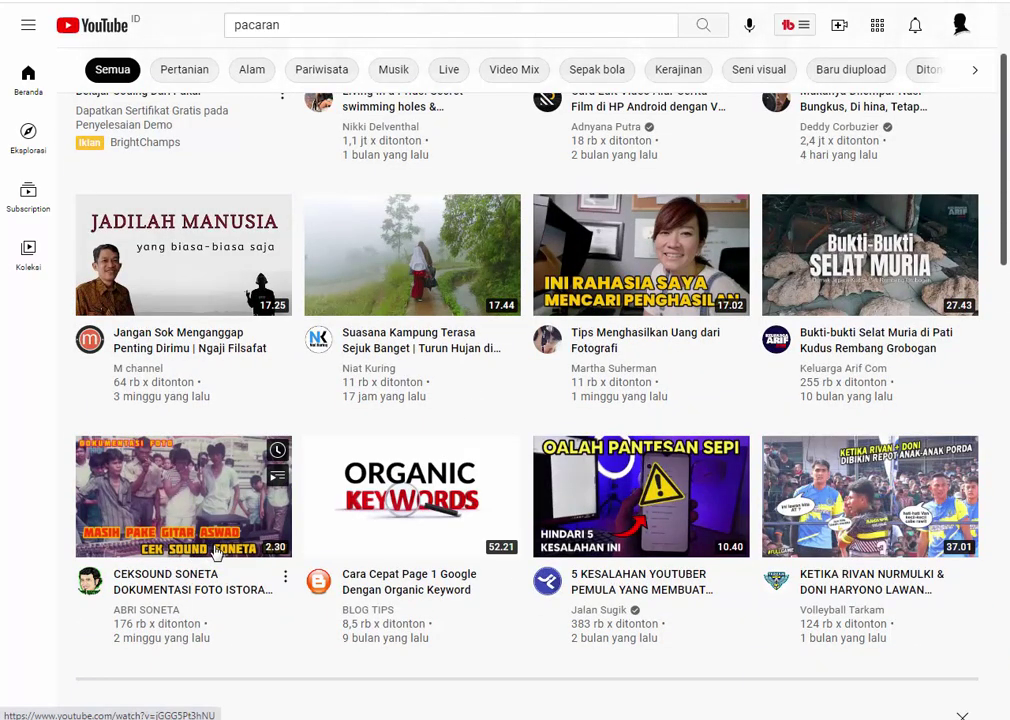
{"action": "scroll", "coordinate": [716, 464], "scroll_direction": "down", "scroll_amount": 5}
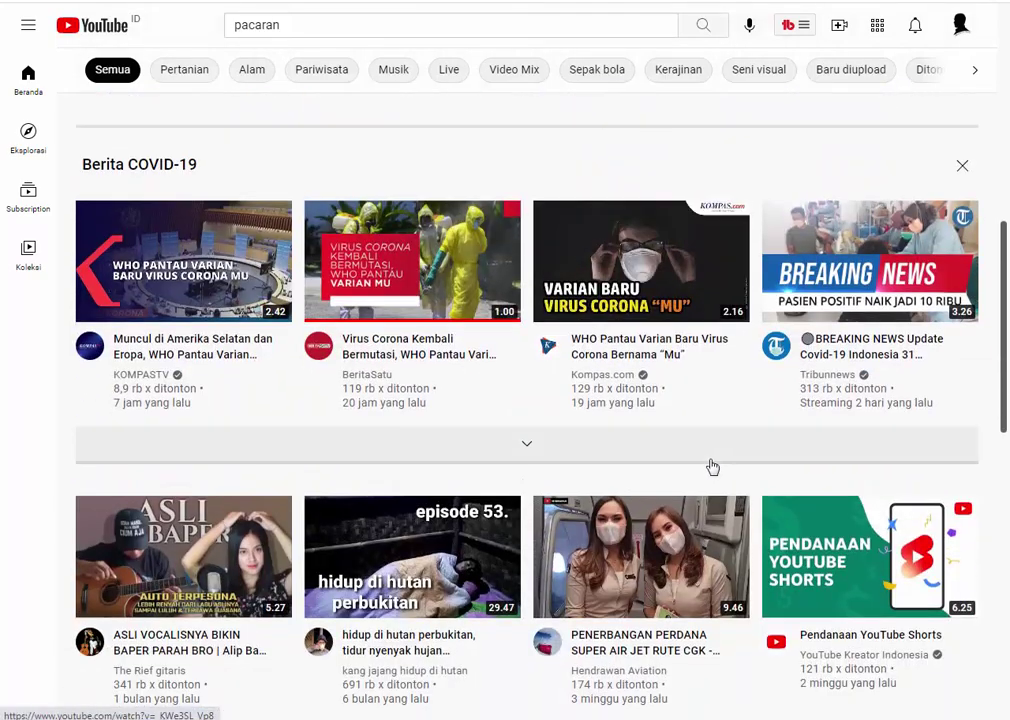
{"action": "scroll", "coordinate": [712, 466], "scroll_direction": "down", "scroll_amount": 2}
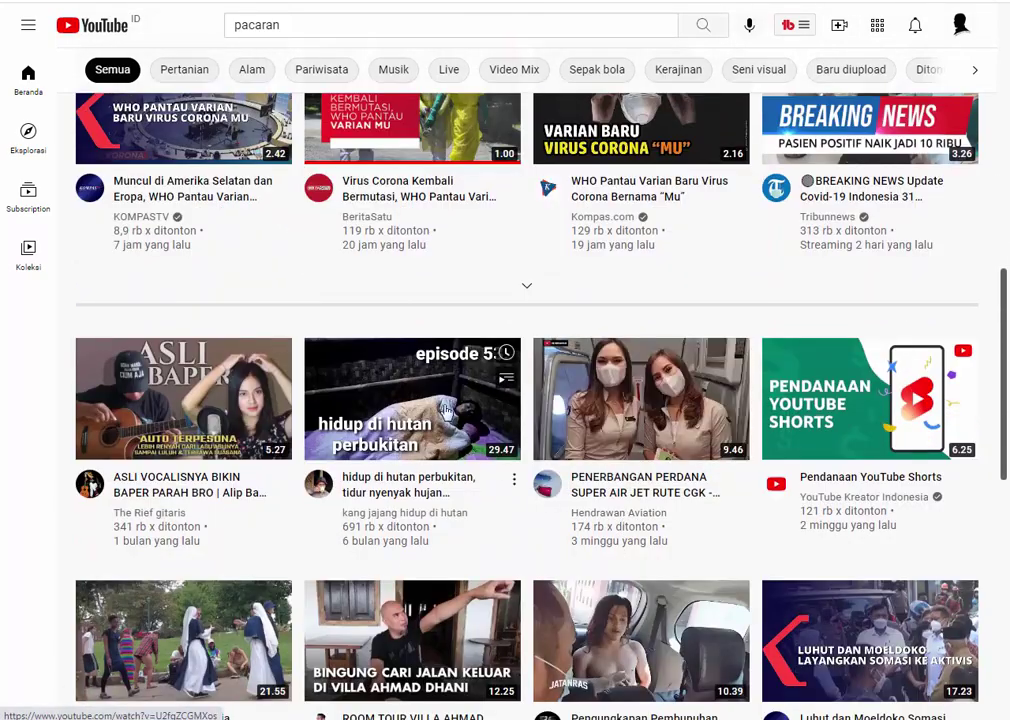
{"action": "scroll", "coordinate": [447, 411], "scroll_direction": "down", "scroll_amount": 4}
{"action": "mouse_move", "coordinate": [341, 552]}
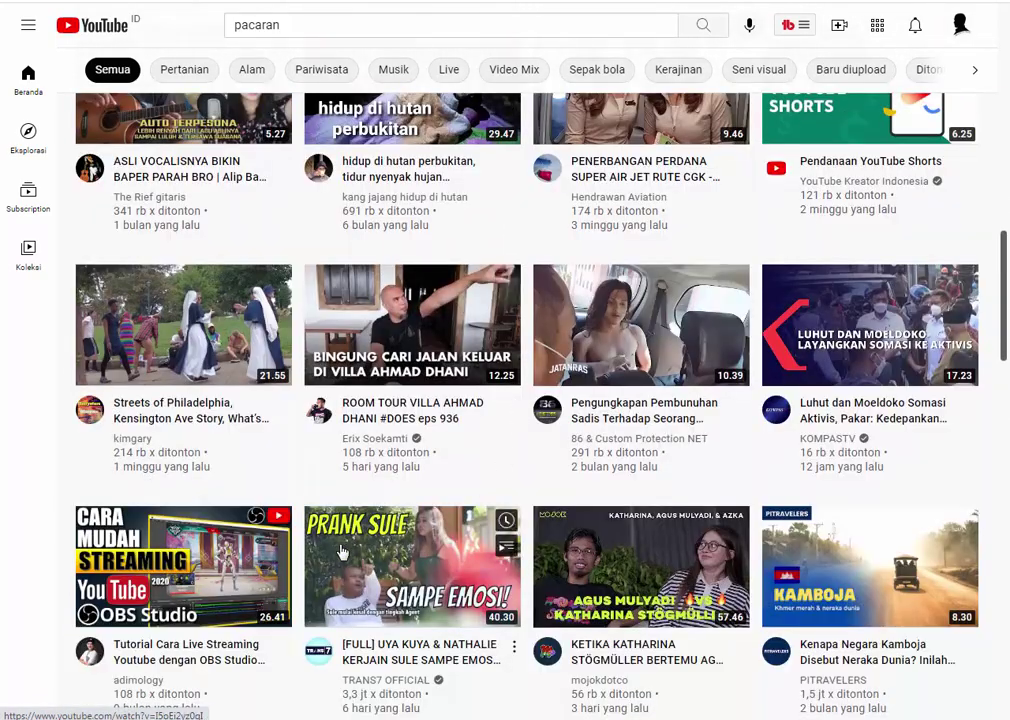
{"action": "scroll", "coordinate": [575, 360], "scroll_direction": "up", "scroll_amount": 8}
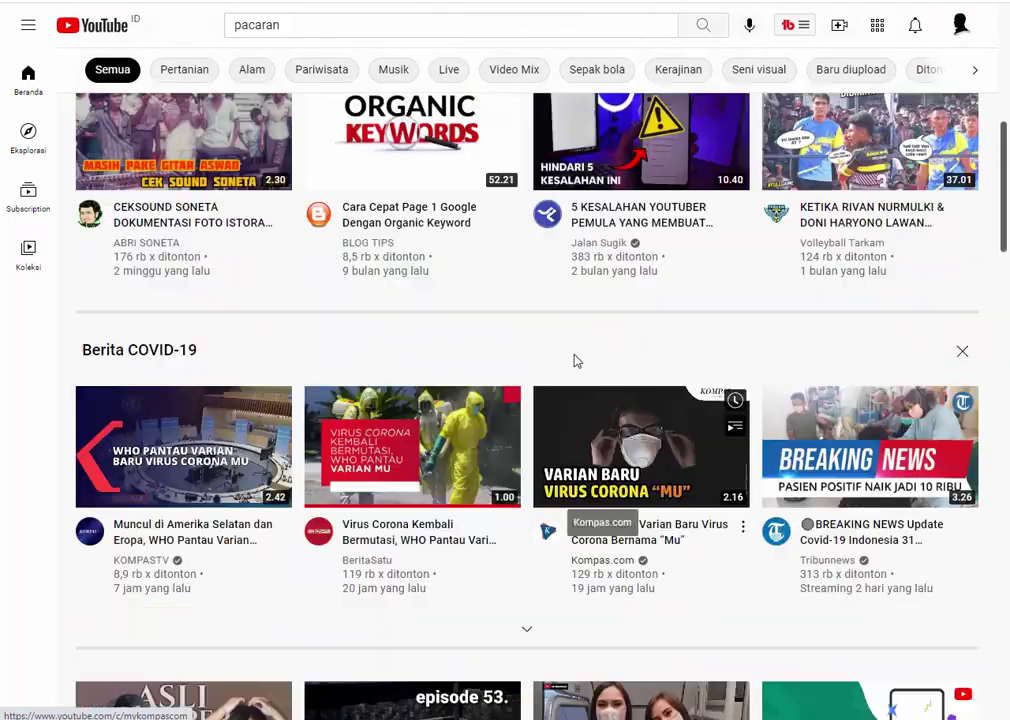
{"action": "scroll", "coordinate": [575, 360], "scroll_direction": "up", "scroll_amount": 6}
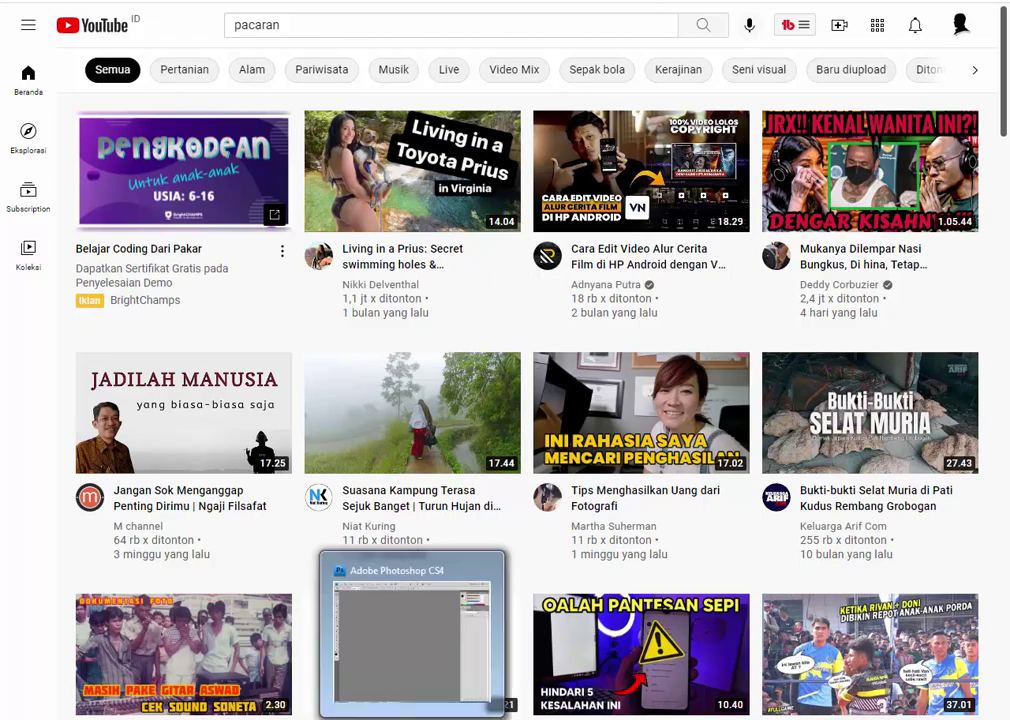
{"action": "left_click", "coordinate": [415, 718]}
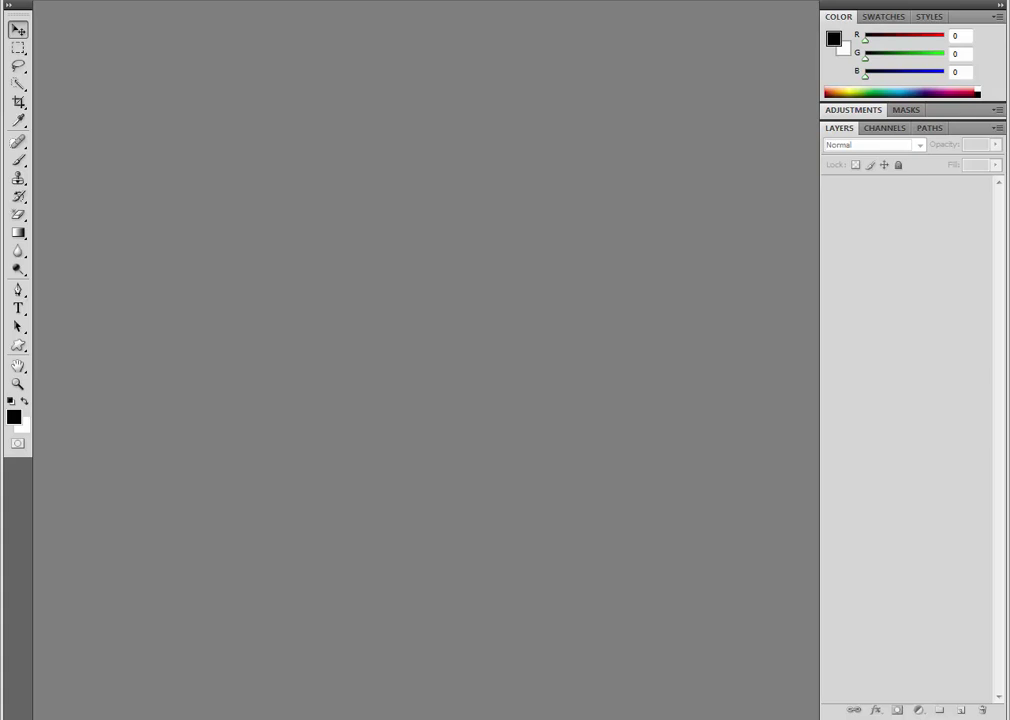
{"action": "key", "text": "alt+f"}
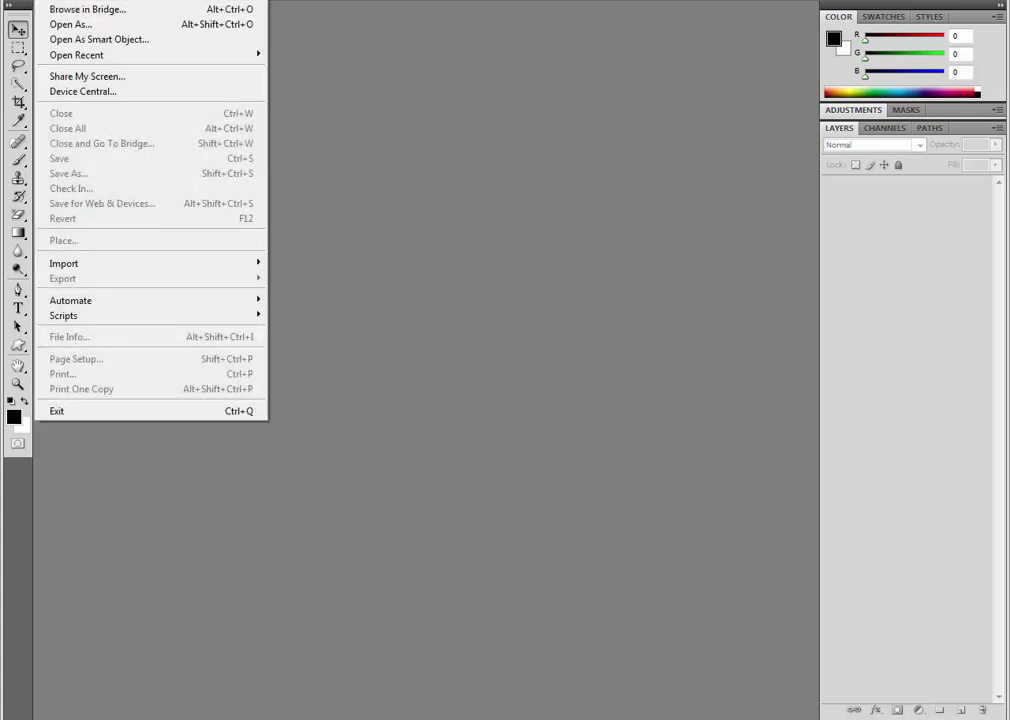
{"action": "key", "text": "n"}
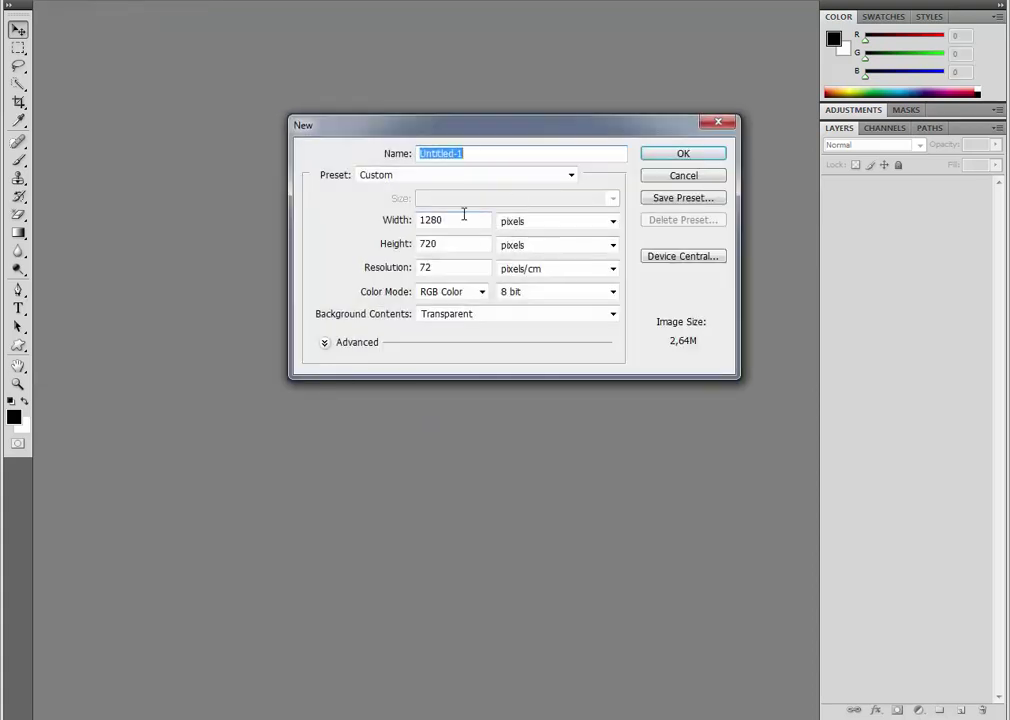
{"action": "left_click", "coordinate": [462, 219]}
{"action": "left_click", "coordinate": [690, 177]}
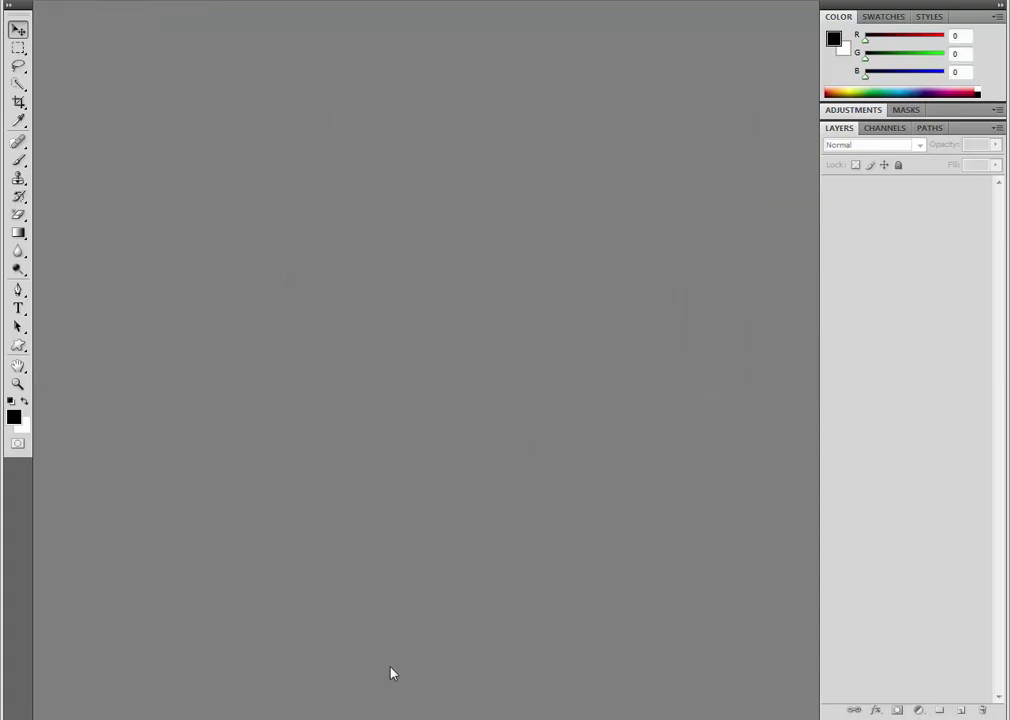
Switch to the YouTube Help page and examine the custom thumbnail recommendations on resolution, image formats and file size limit.
{"action": "mouse_move", "coordinate": [362, 718]}
{"action": "left_click", "coordinate": [362, 645]}
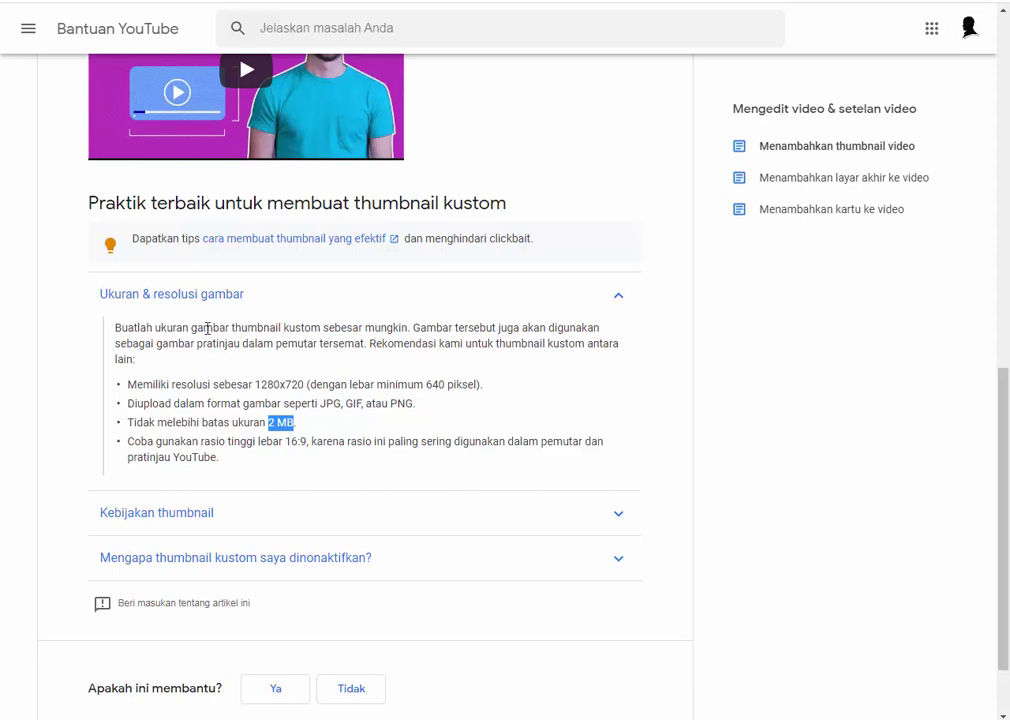
{"action": "left_click_drag", "start_coordinate": [207, 328], "coordinate": [486, 331]}
{"action": "left_click", "coordinate": [487, 333]}
{"action": "left_click_drag", "start_coordinate": [258, 386], "coordinate": [304, 386]}
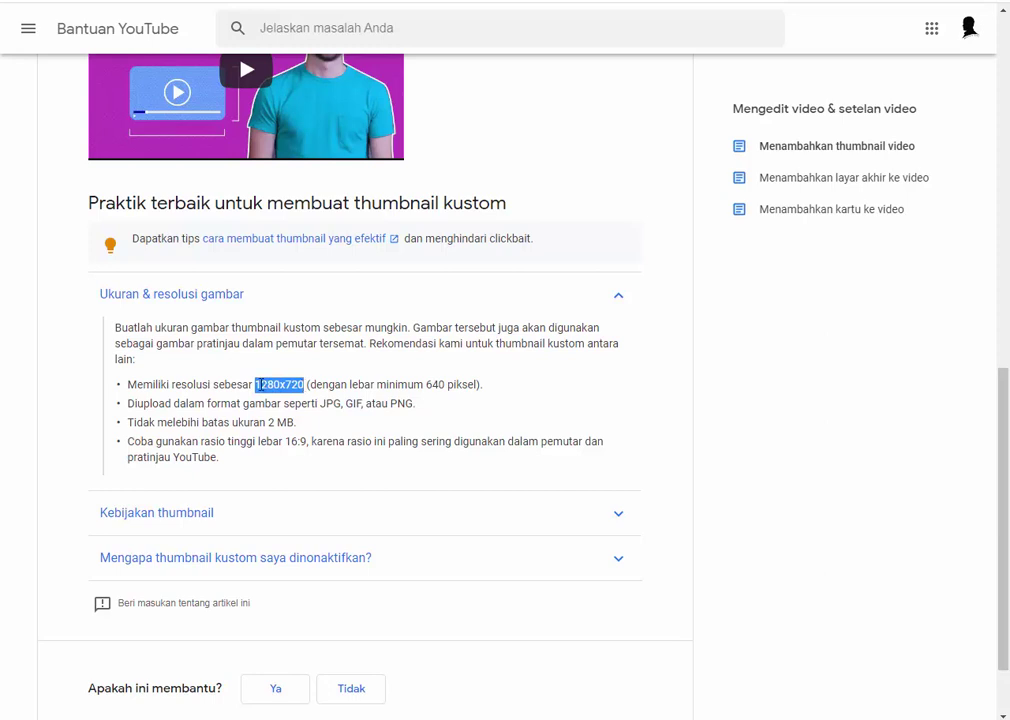
{"action": "triple_click", "coordinate": [259, 385]}
{"action": "left_click", "coordinate": [289, 383]}
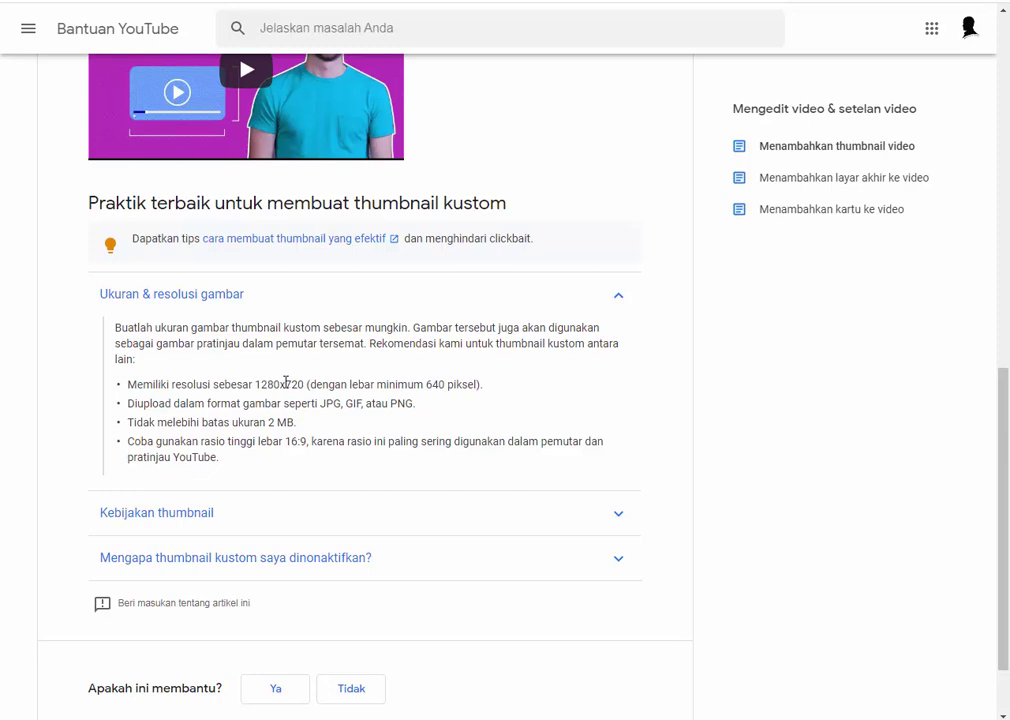
{"action": "left_click_drag", "start_coordinate": [286, 385], "coordinate": [306, 388]}
{"action": "left_click", "coordinate": [217, 401]}
{"action": "left_click_drag", "start_coordinate": [322, 408], "coordinate": [423, 414]}
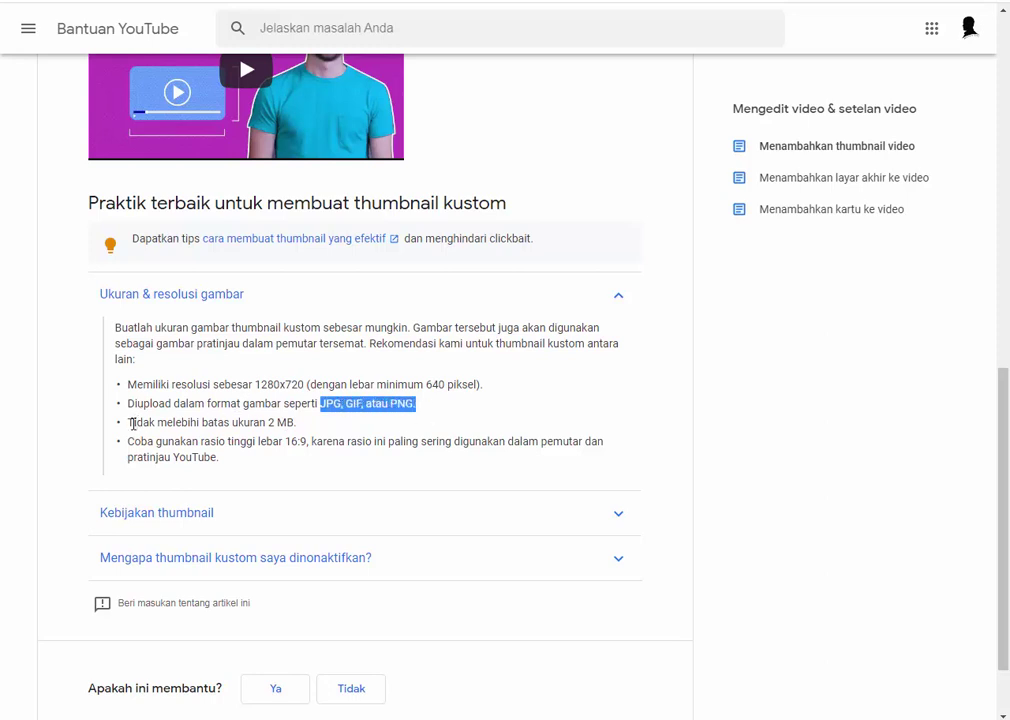
{"action": "left_click_drag", "start_coordinate": [130, 424], "coordinate": [290, 421]}
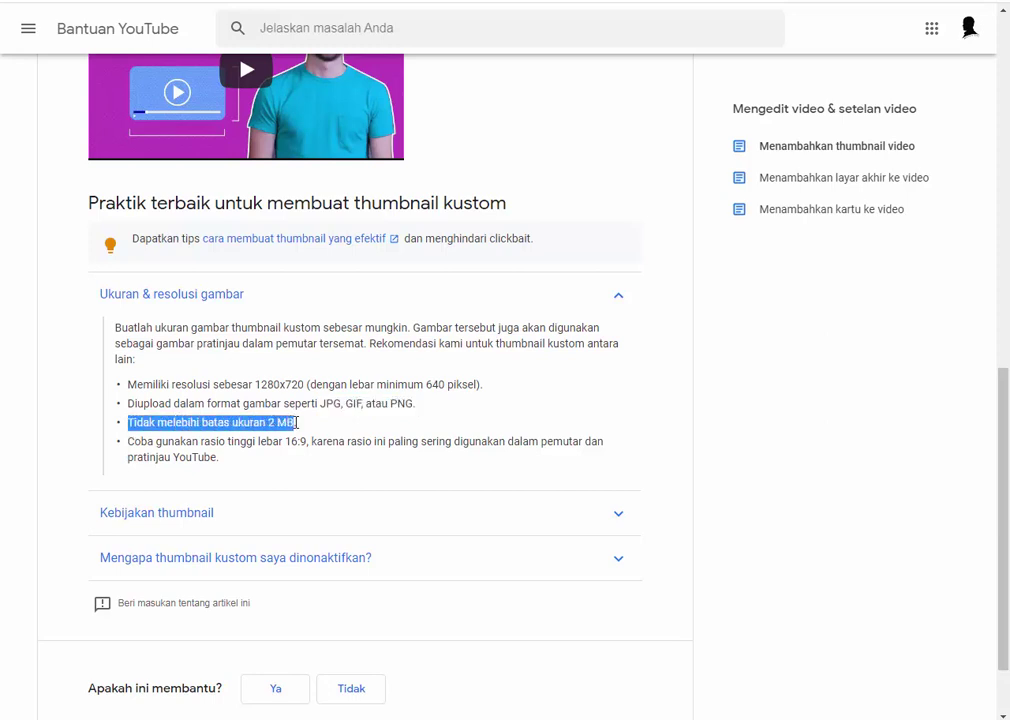
{"action": "left_click", "coordinate": [296, 423]}
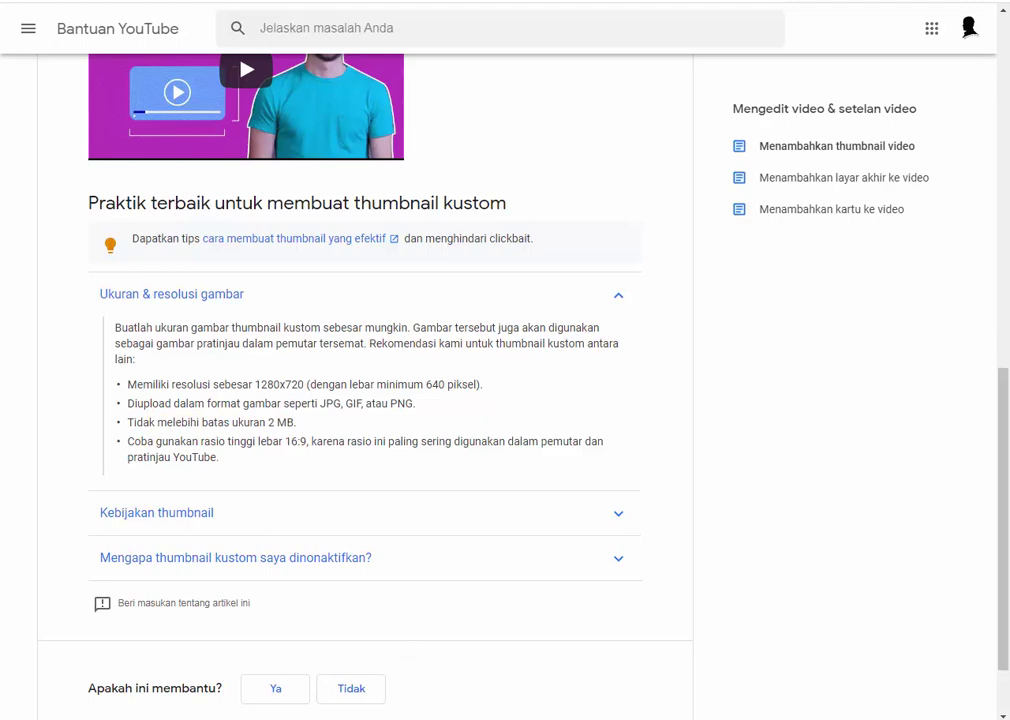
Switch to Photoshop and start a new document 1280 pixels wide and 720 pixels high at 72 pixels/cm.
{"action": "left_click", "coordinate": [412, 717]}
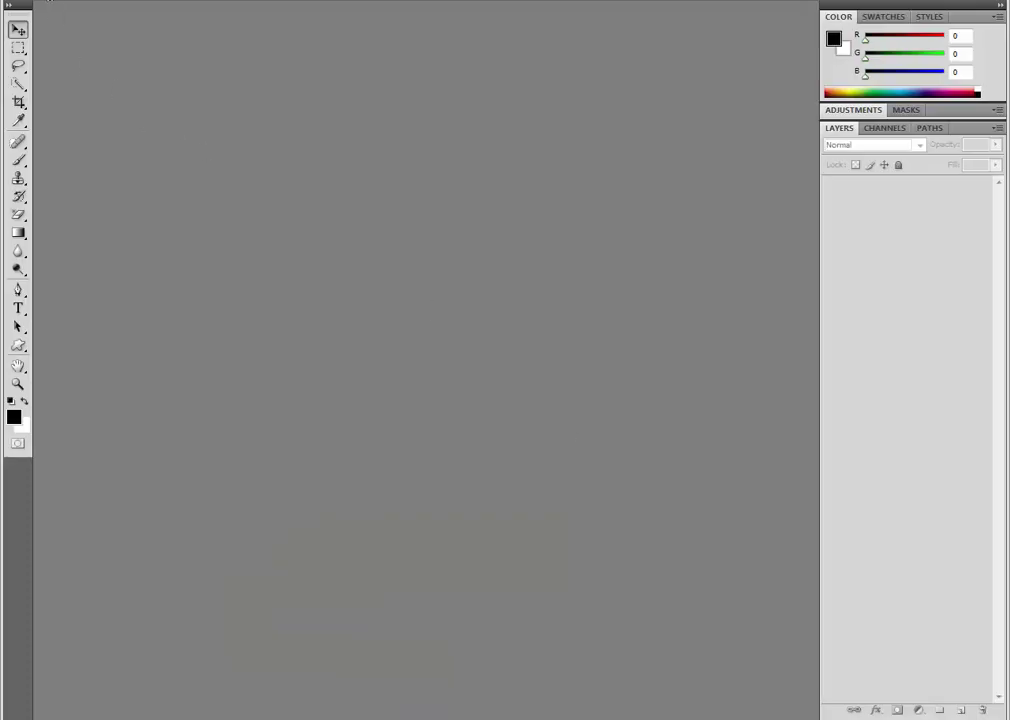
{"action": "left_click", "coordinate": [49, 2]}
{"action": "left_click", "coordinate": [62, 1]}
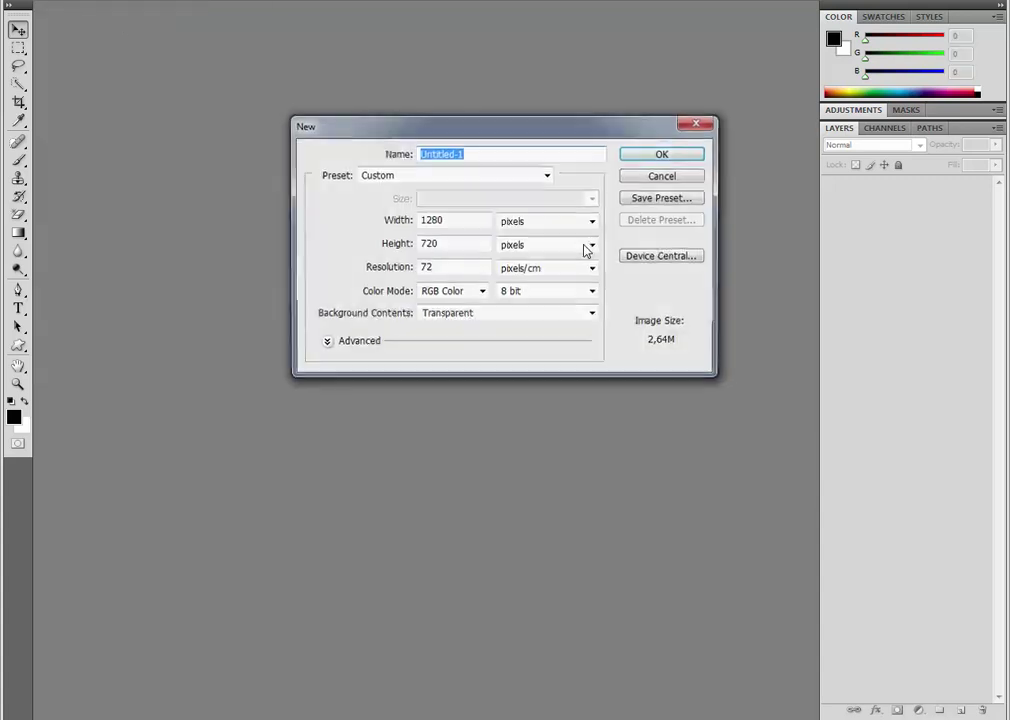
{"action": "left_click", "coordinate": [460, 222]}
{"action": "double_click", "coordinate": [460, 221]}
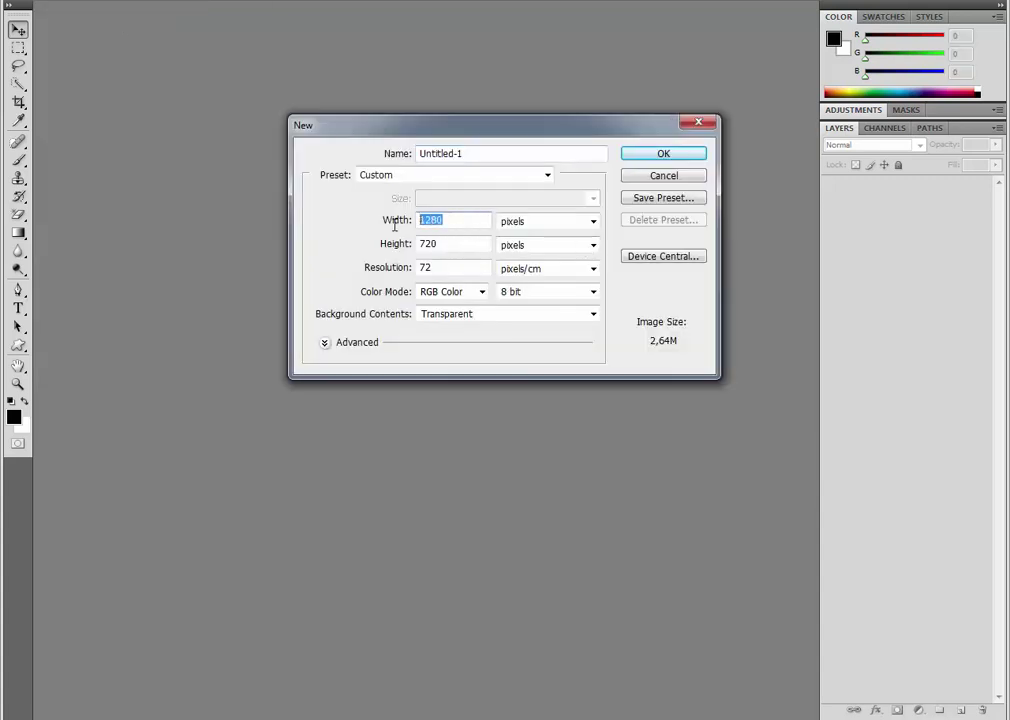
{"action": "left_click", "coordinate": [460, 220]}
{"action": "double_click", "coordinate": [460, 220]}
{"action": "double_click", "coordinate": [446, 246]}
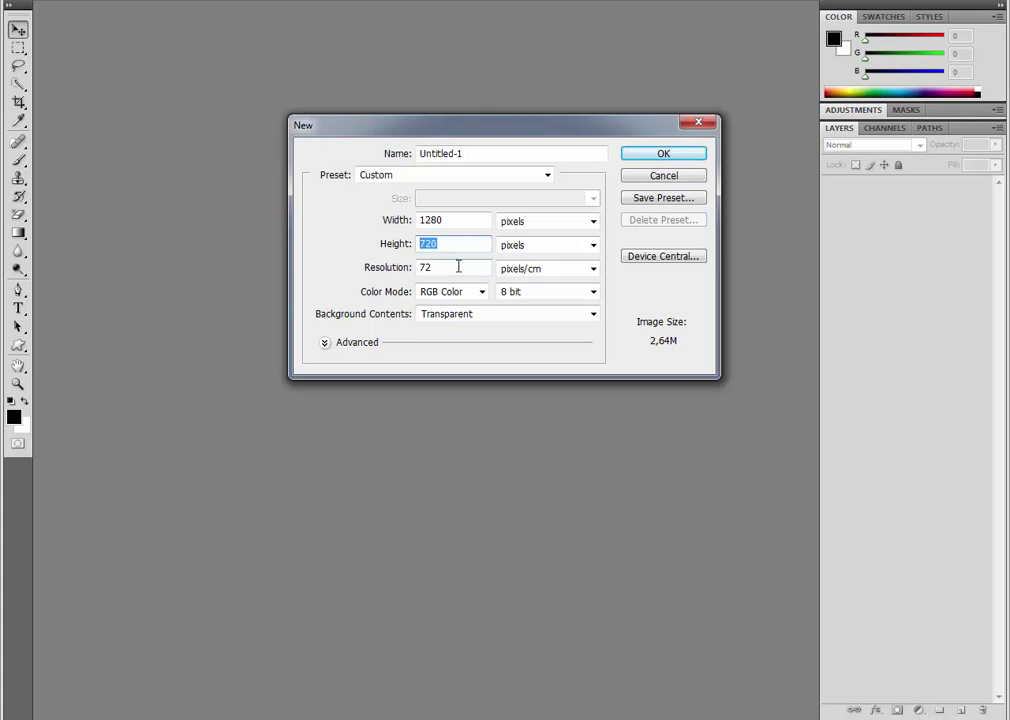
{"action": "double_click", "coordinate": [456, 267]}
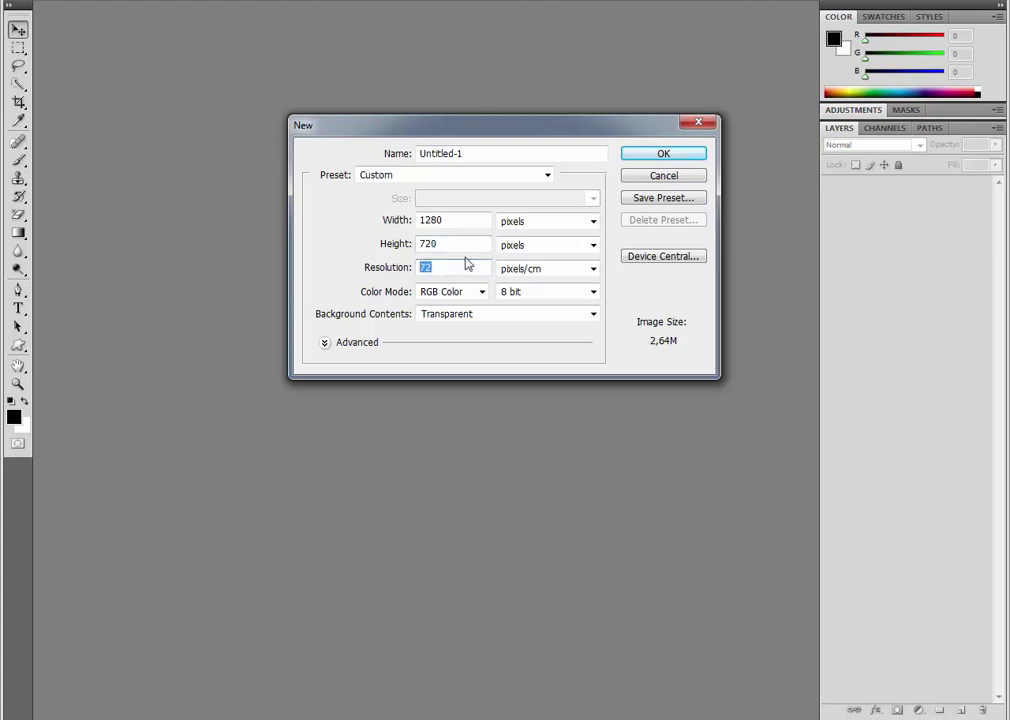
Set the new document's background contents to Background Color.
{"action": "left_click", "coordinate": [505, 317]}
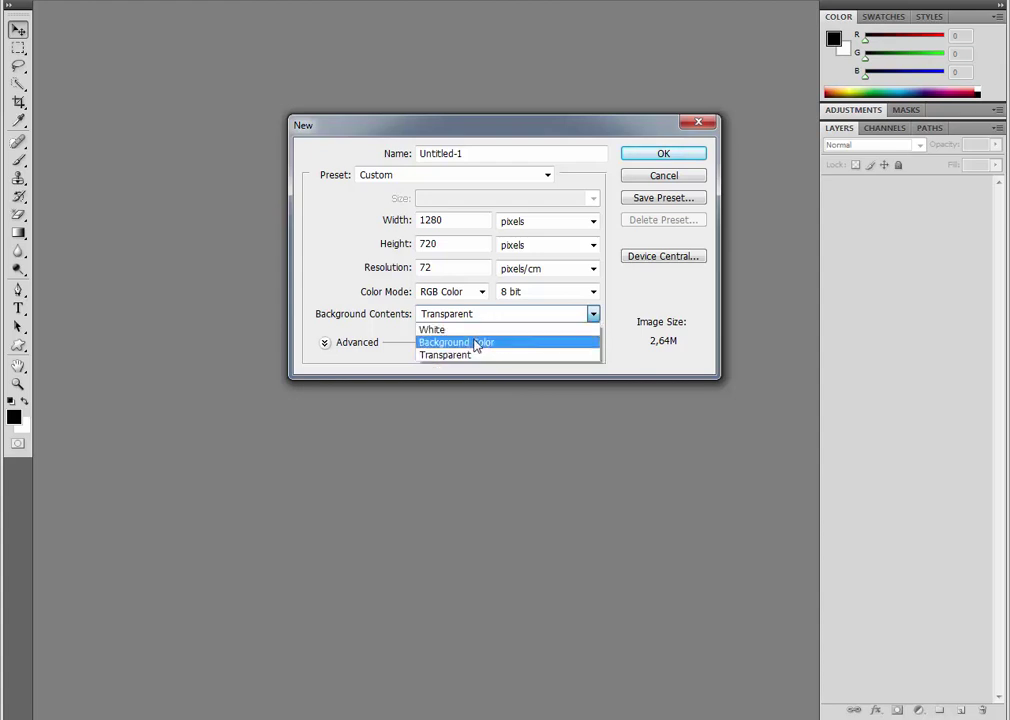
{"action": "left_click", "coordinate": [578, 315]}
{"action": "left_click", "coordinate": [577, 314]}
{"action": "left_click", "coordinate": [619, 351]}
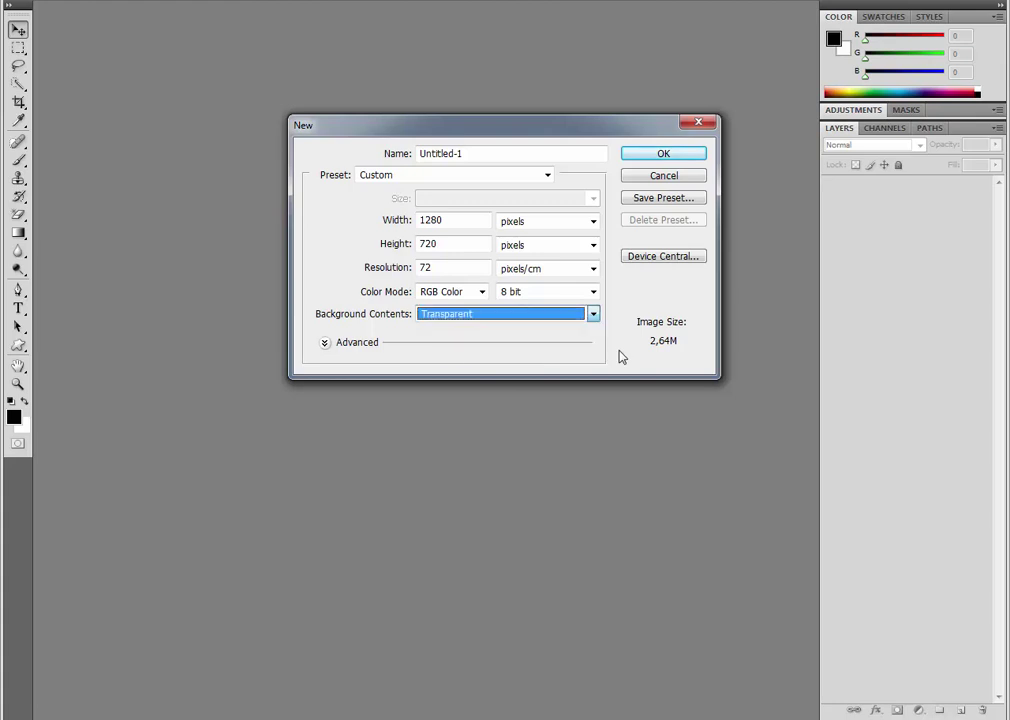
{"action": "left_click", "coordinate": [517, 324]}
{"action": "left_click", "coordinate": [505, 350]}
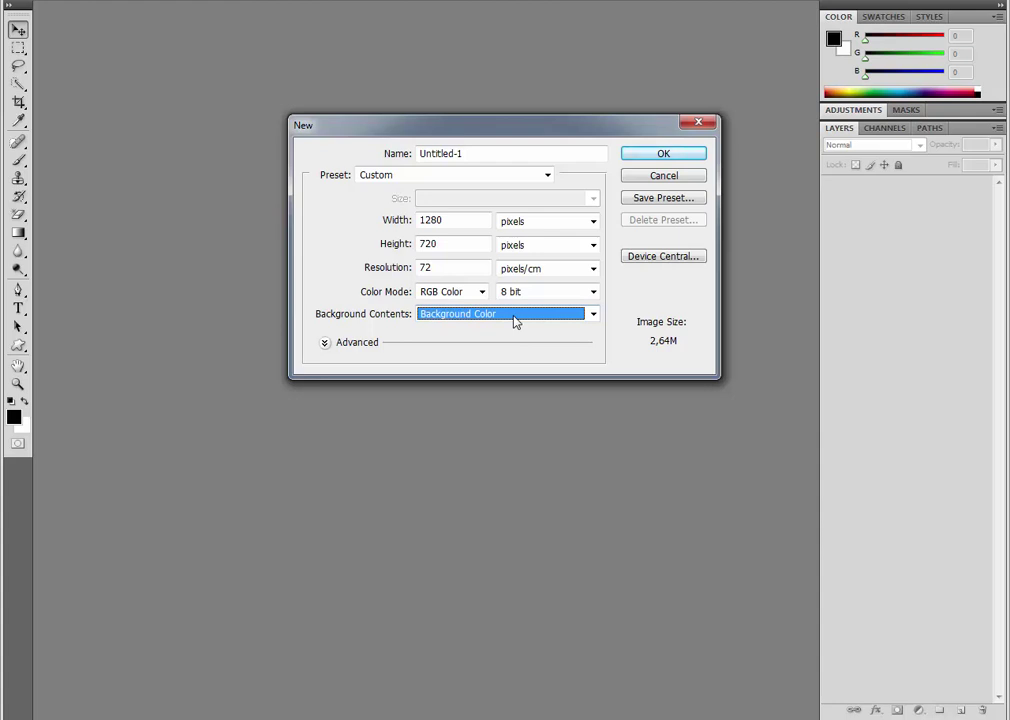
{"action": "left_click", "coordinate": [515, 321]}
{"action": "left_click", "coordinate": [519, 343]}
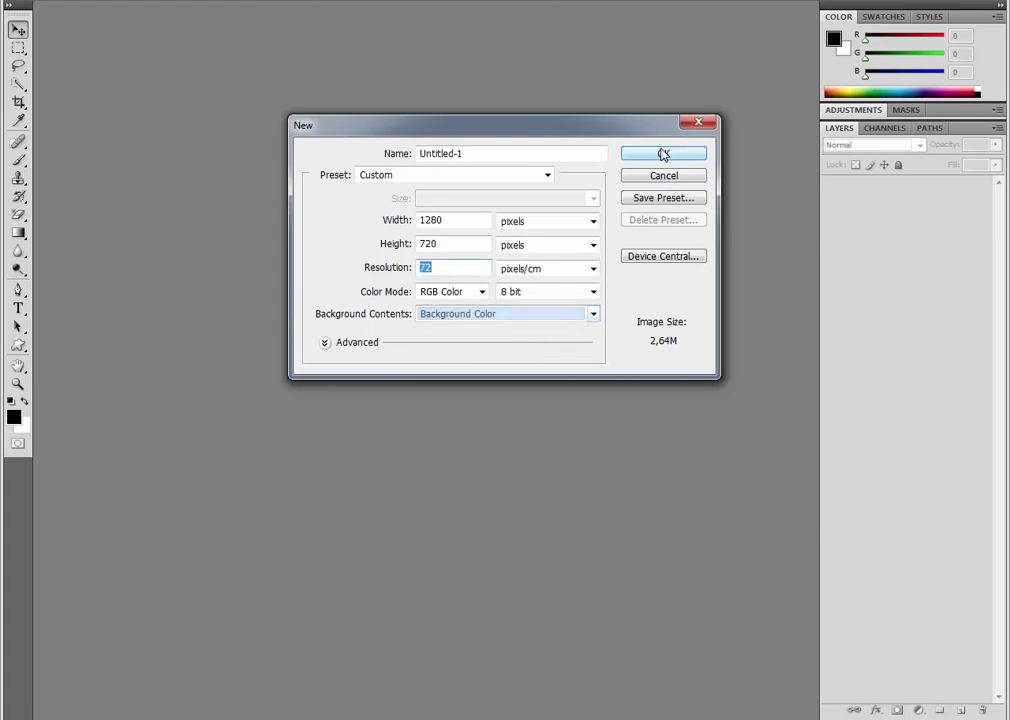
Create the new document and set the background swatch color to red e70a0a.
{"action": "left_click", "coordinate": [663, 153]}
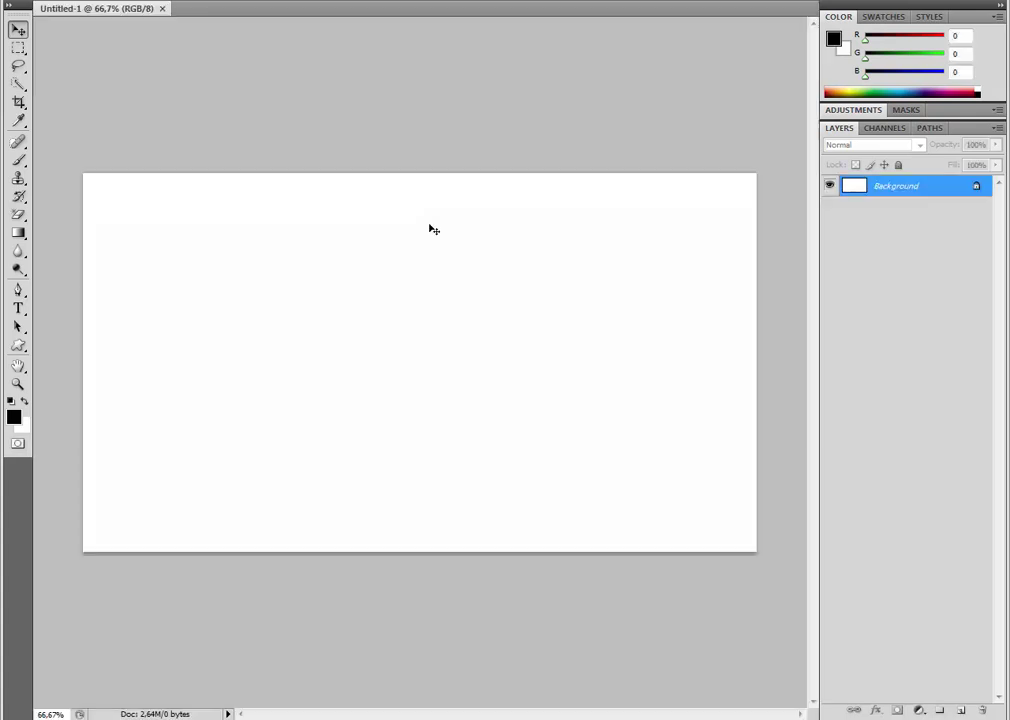
{"action": "left_click", "coordinate": [24, 427]}
{"action": "left_click", "coordinate": [758, 160]}
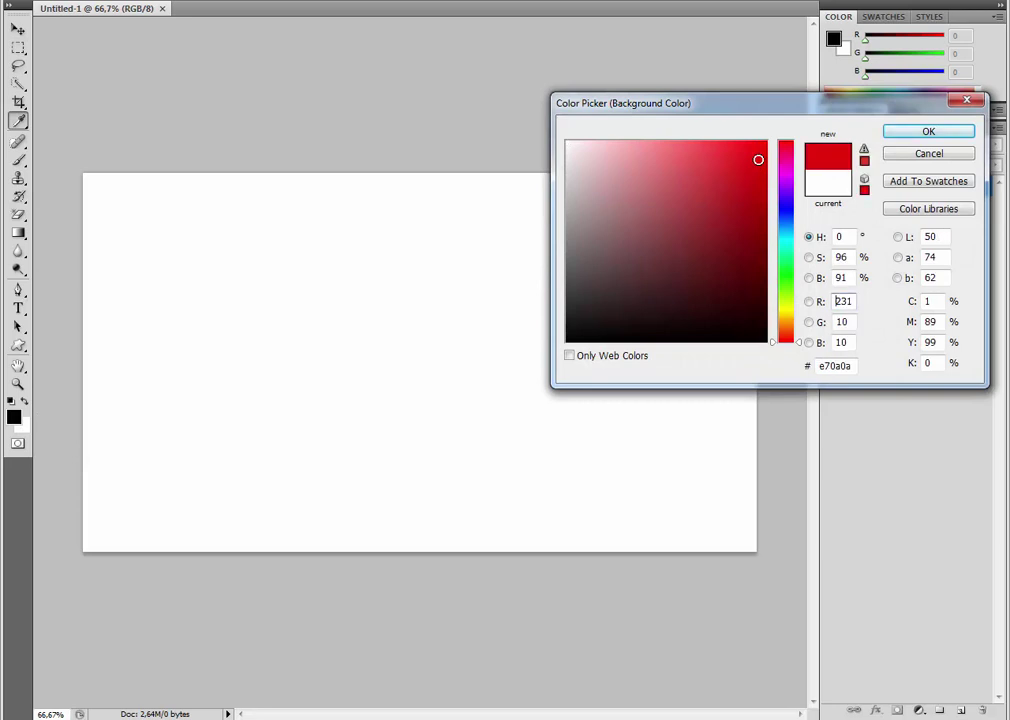
{"action": "left_click", "coordinate": [918, 137]}
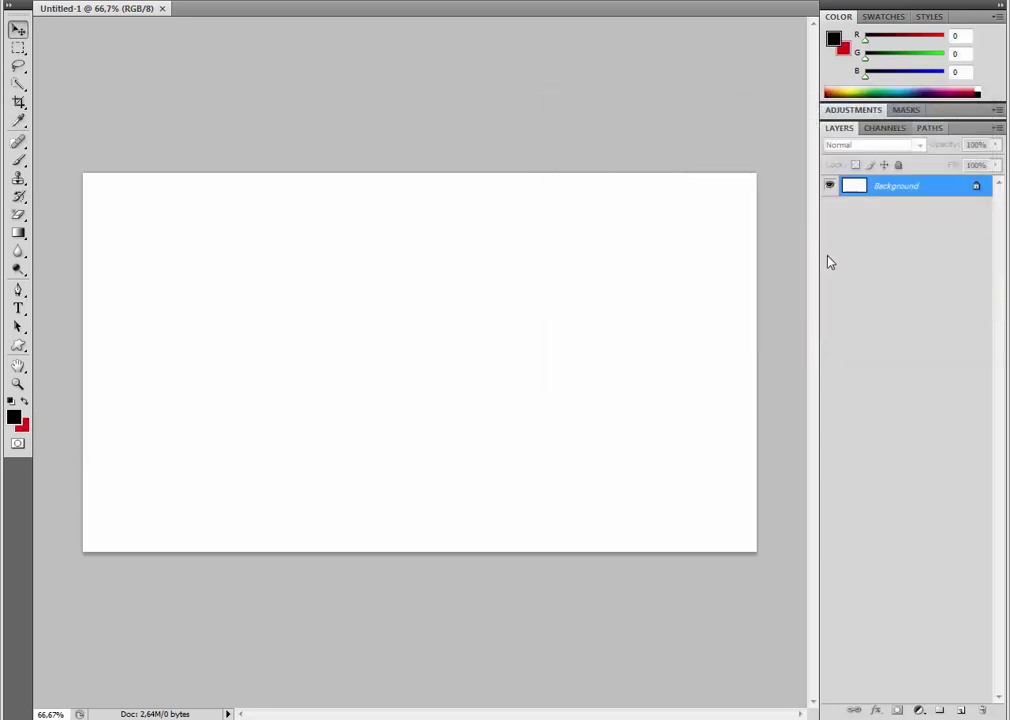
Convert the locked Background into a regular layer named Layer 0.
{"action": "double_click", "coordinate": [853, 188]}
{"action": "left_click", "coordinate": [636, 200]}
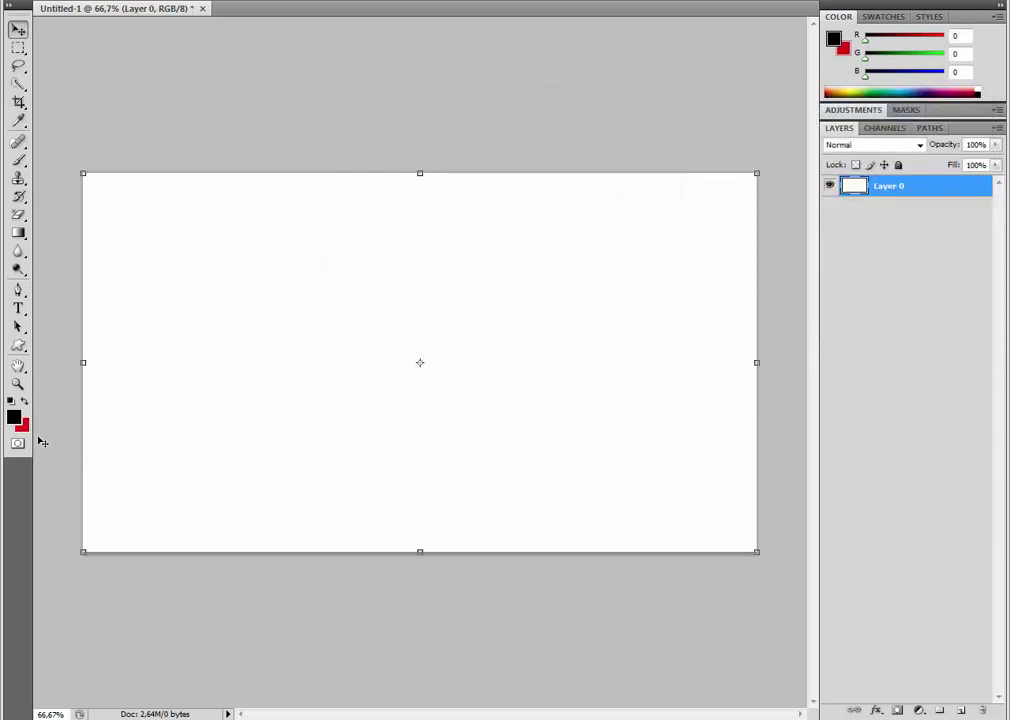
{"action": "left_click", "coordinate": [13, 418]}
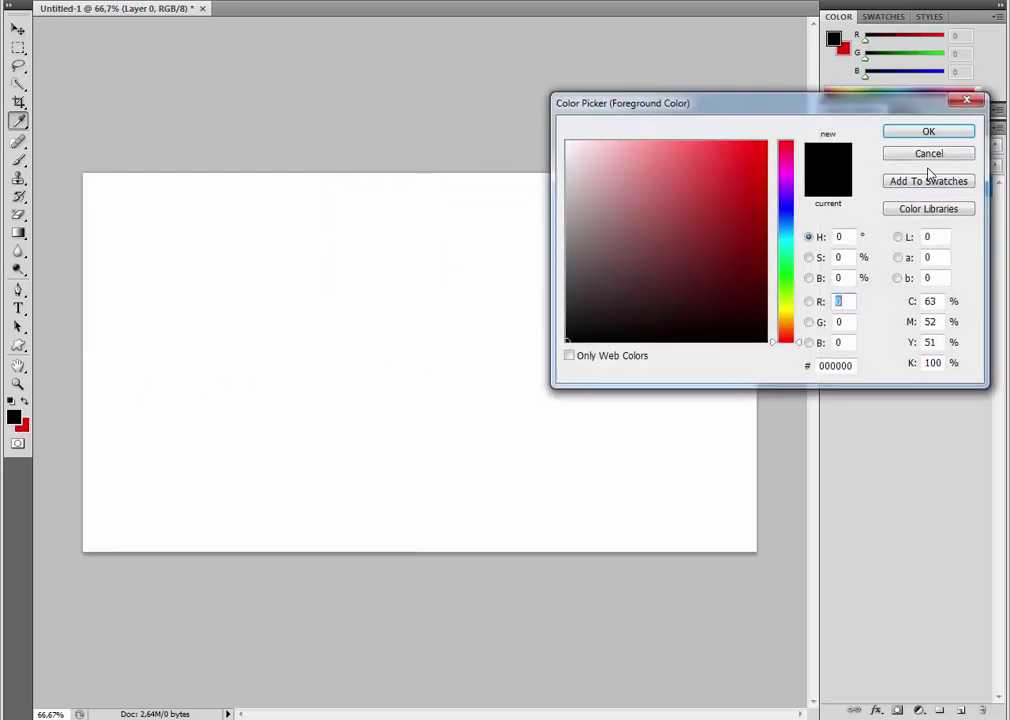
{"action": "left_click", "coordinate": [929, 154]}
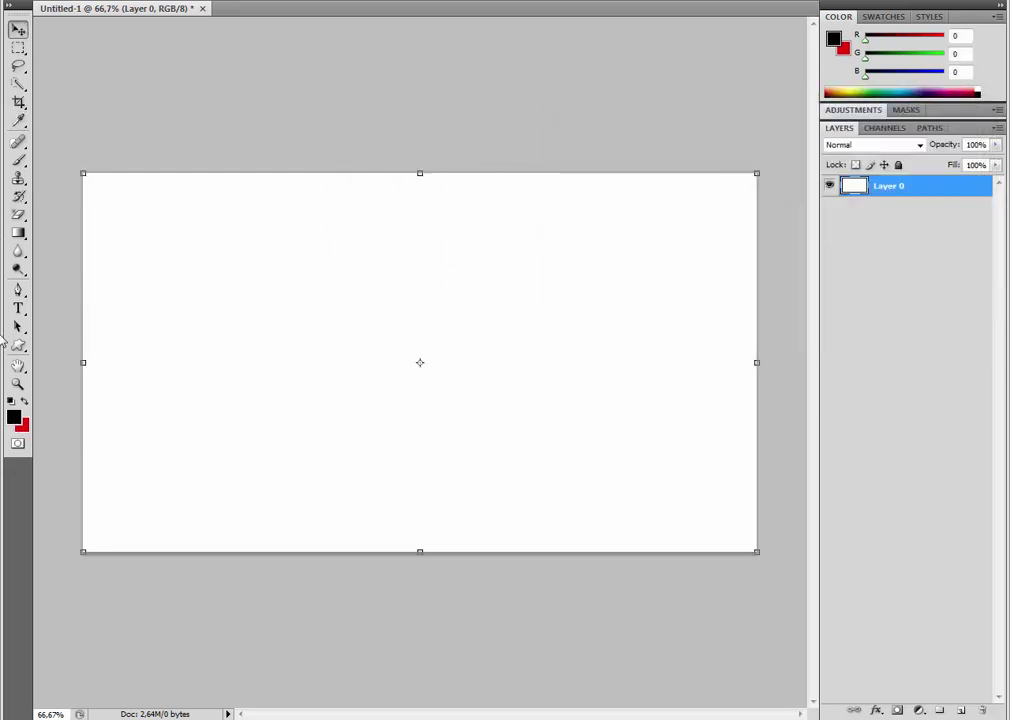
Apply a near-black 070707 Color Overlay layer style to Layer 0.
{"action": "left_click", "coordinate": [146, 1]}
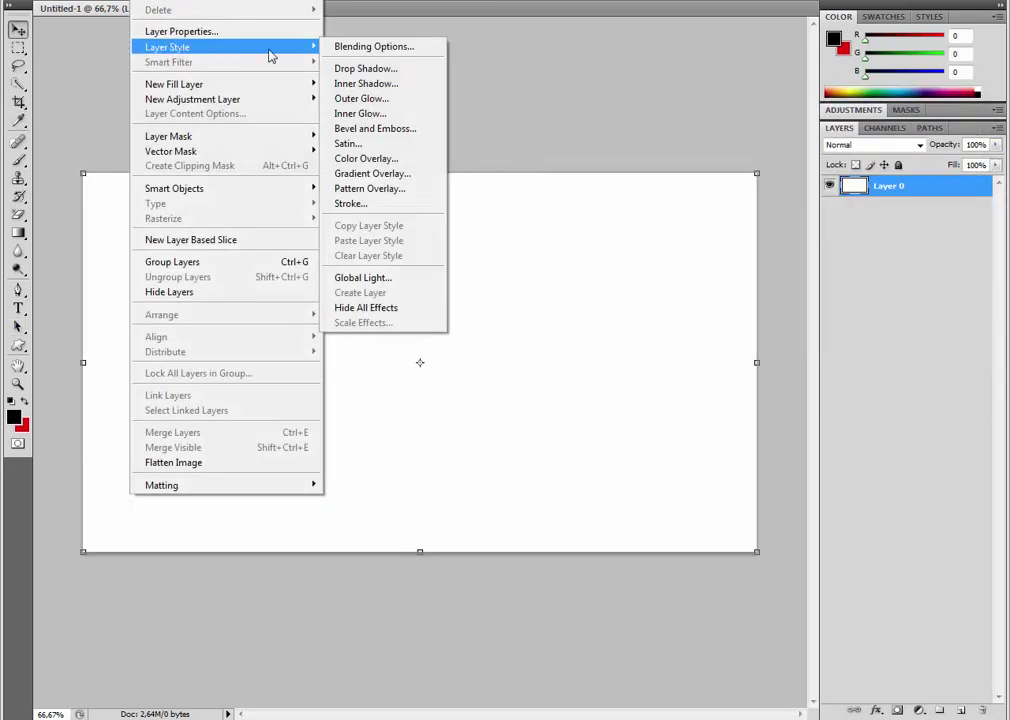
{"action": "mouse_move", "coordinate": [299, 53]}
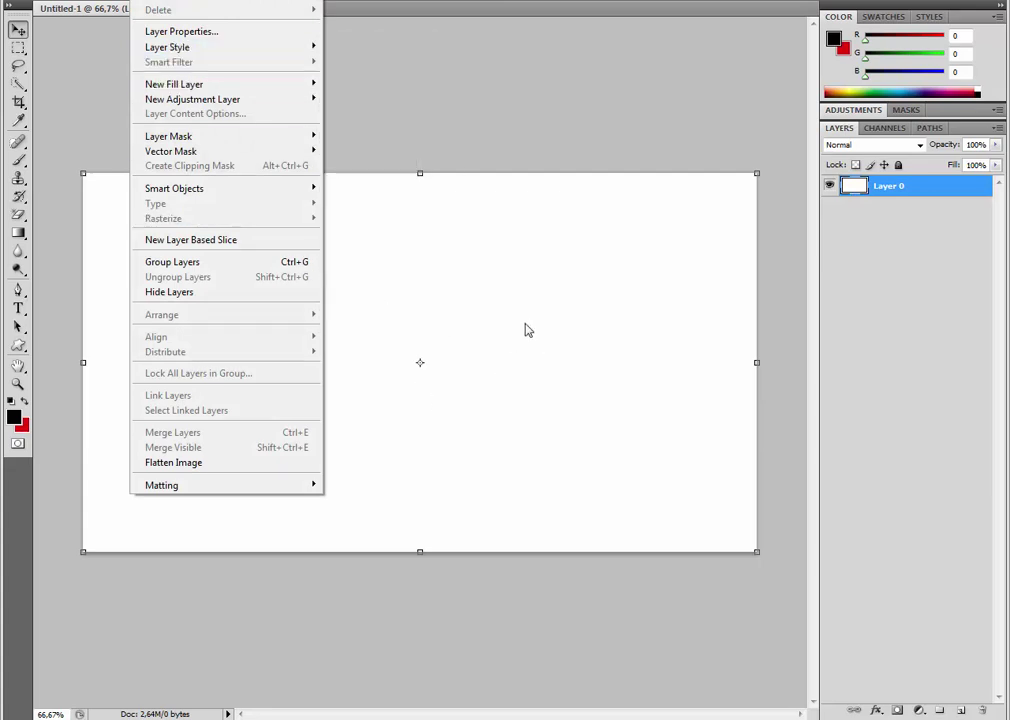
{"action": "mouse_move", "coordinate": [220, 48]}
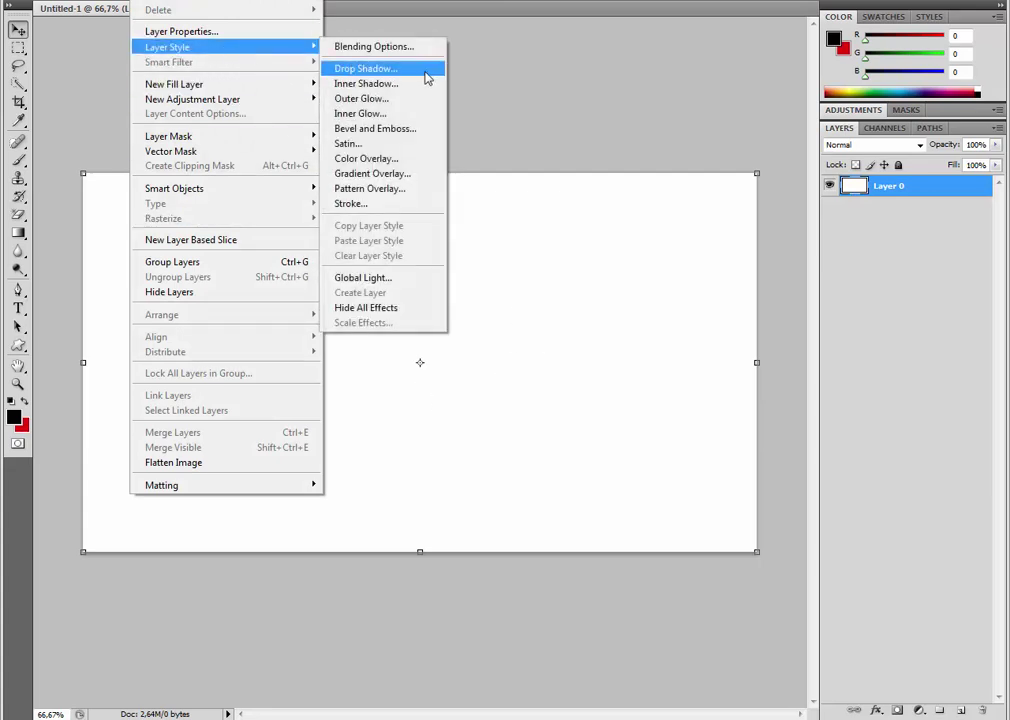
{"action": "left_click", "coordinate": [393, 158]}
{"action": "left_click", "coordinate": [845, 86]}
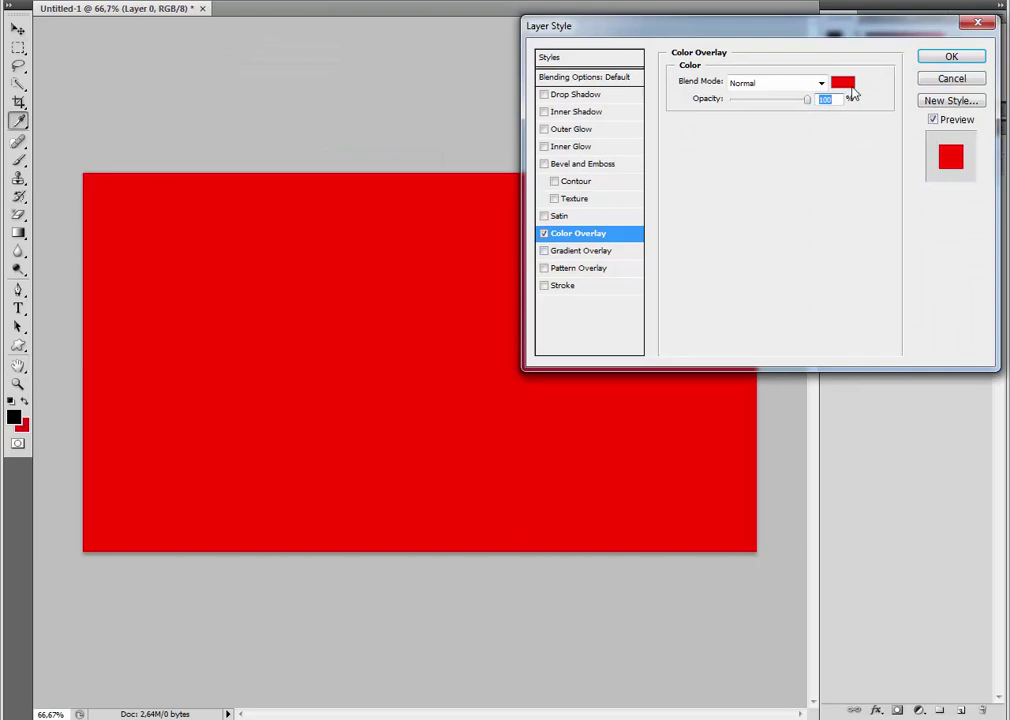
{"action": "left_click", "coordinate": [567, 336]}
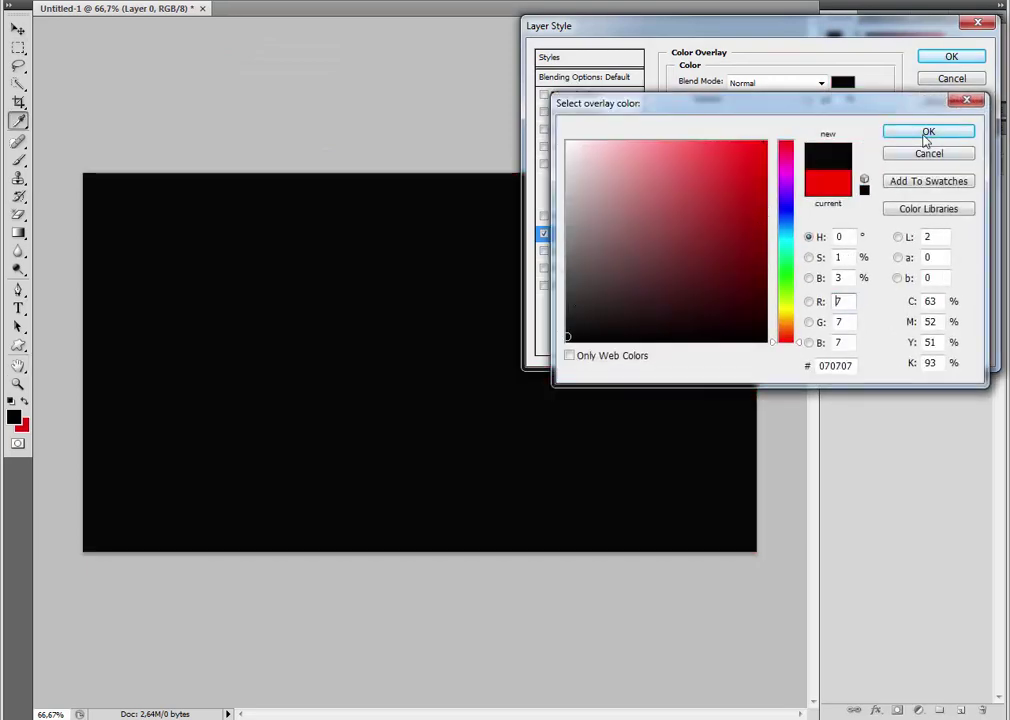
{"action": "left_click", "coordinate": [929, 133]}
{"action": "left_click", "coordinate": [951, 66]}
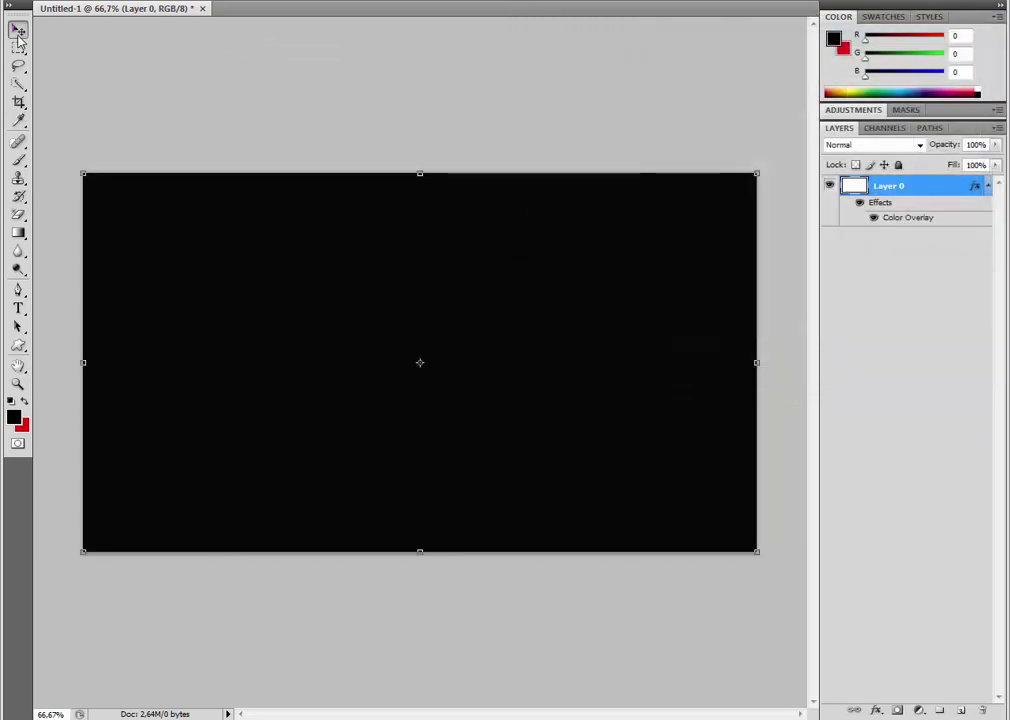
Open the image file 521px-Garuda_Pancasila,_Coat_of_Arms_of_Indonesia.svg.png from My Pictures.
{"action": "left_click", "coordinate": [15, 3]}
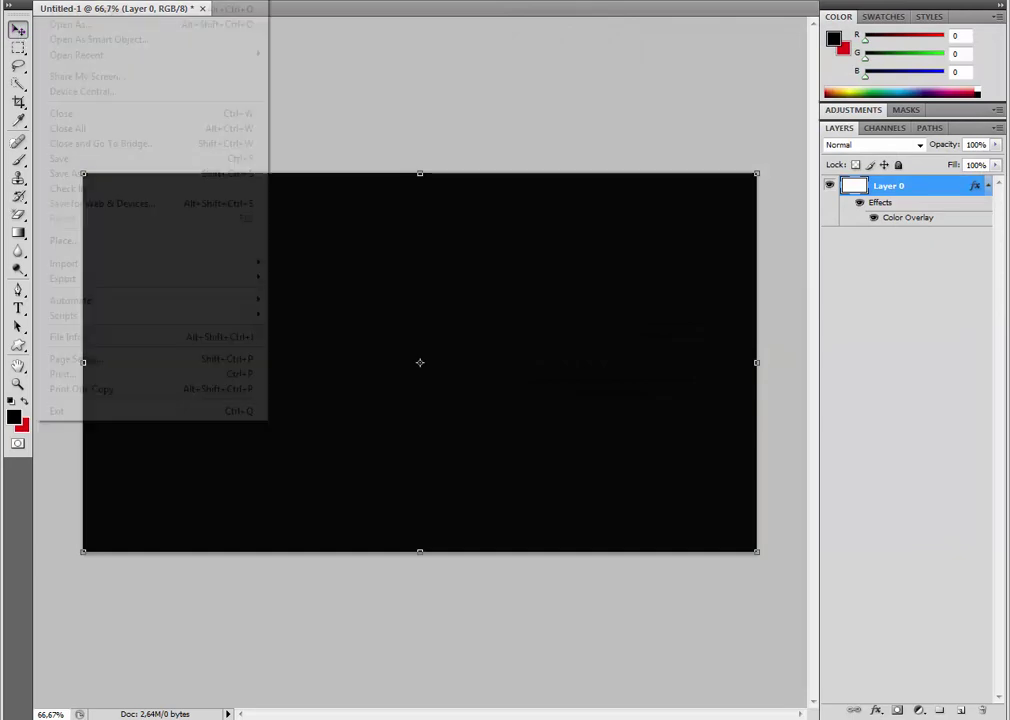
{"action": "left_click", "coordinate": [70, 24]}
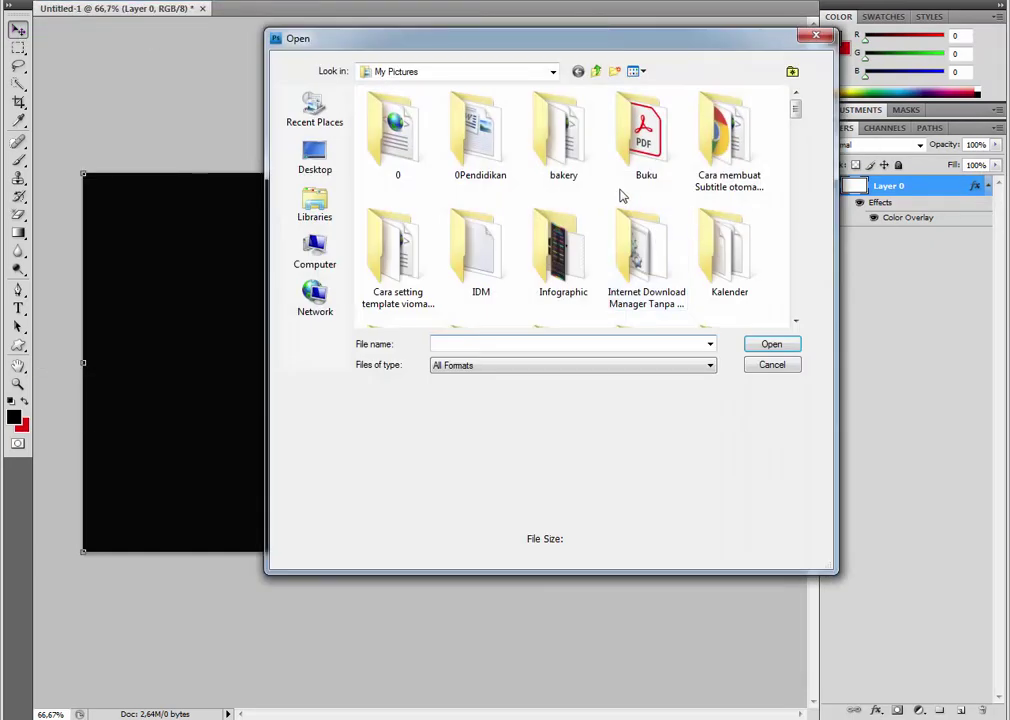
{"action": "scroll", "coordinate": [621, 195], "scroll_direction": "down", "scroll_amount": 5}
{"action": "scroll", "coordinate": [621, 195], "scroll_direction": "up", "scroll_amount": 2}
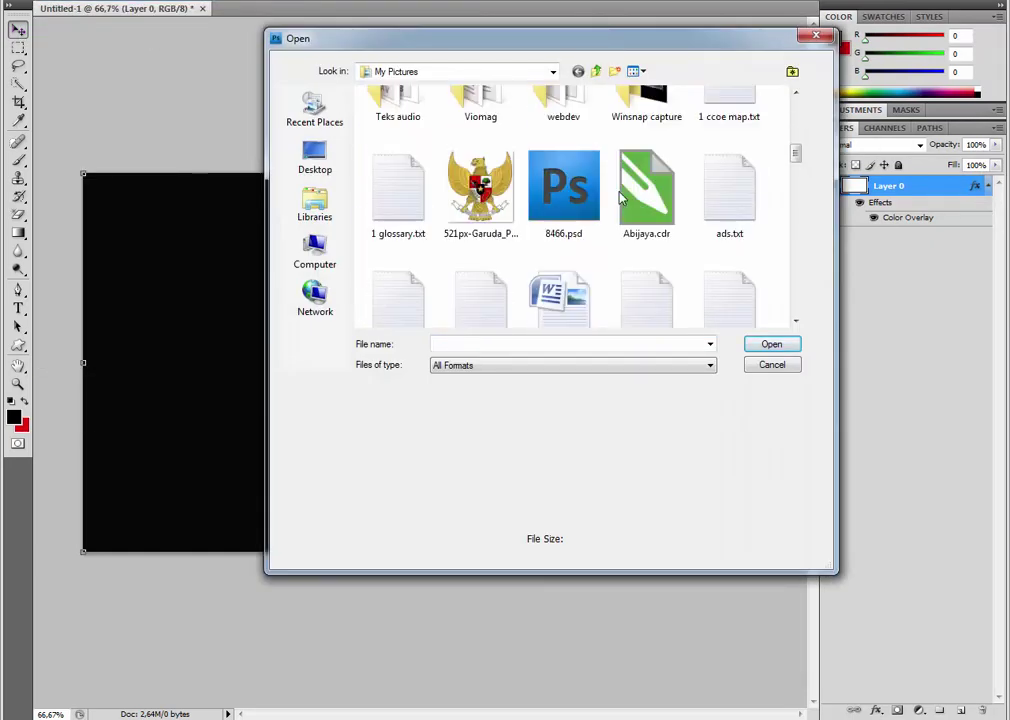
{"action": "left_click", "coordinate": [480, 190]}
{"action": "left_click", "coordinate": [771, 344]}
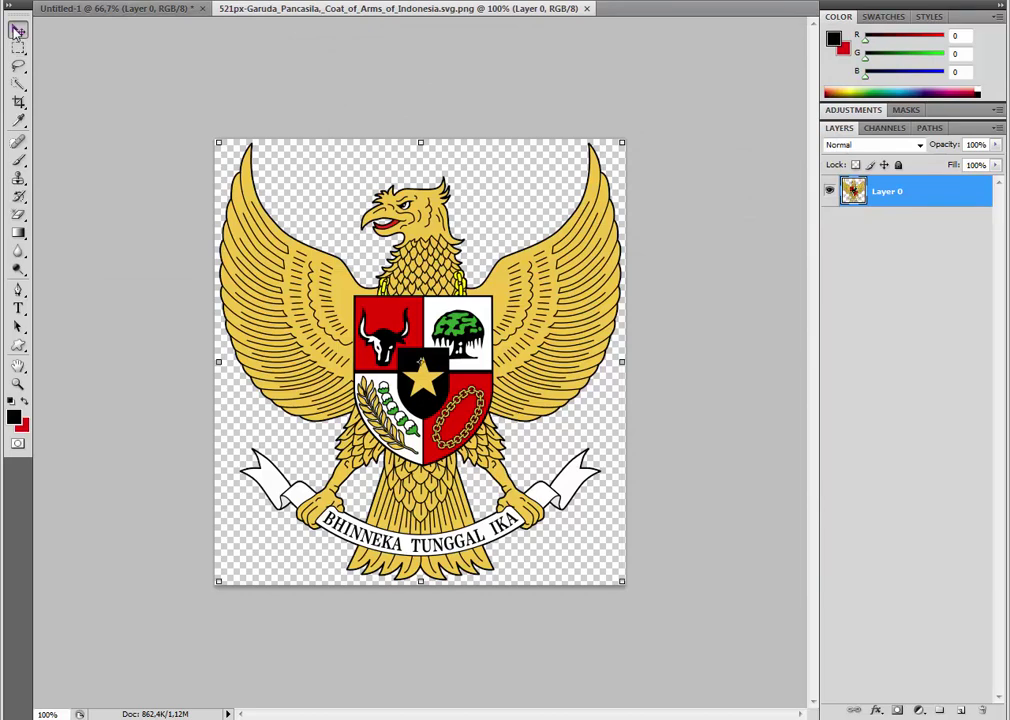
Bring the Garuda emblem into the Untitled-1 thumbnail document and place it near the canvas's upper middle.
{"action": "left_click_drag", "start_coordinate": [411, 288], "coordinate": [432, 308]}
{"action": "key", "text": "ctrl+t"}
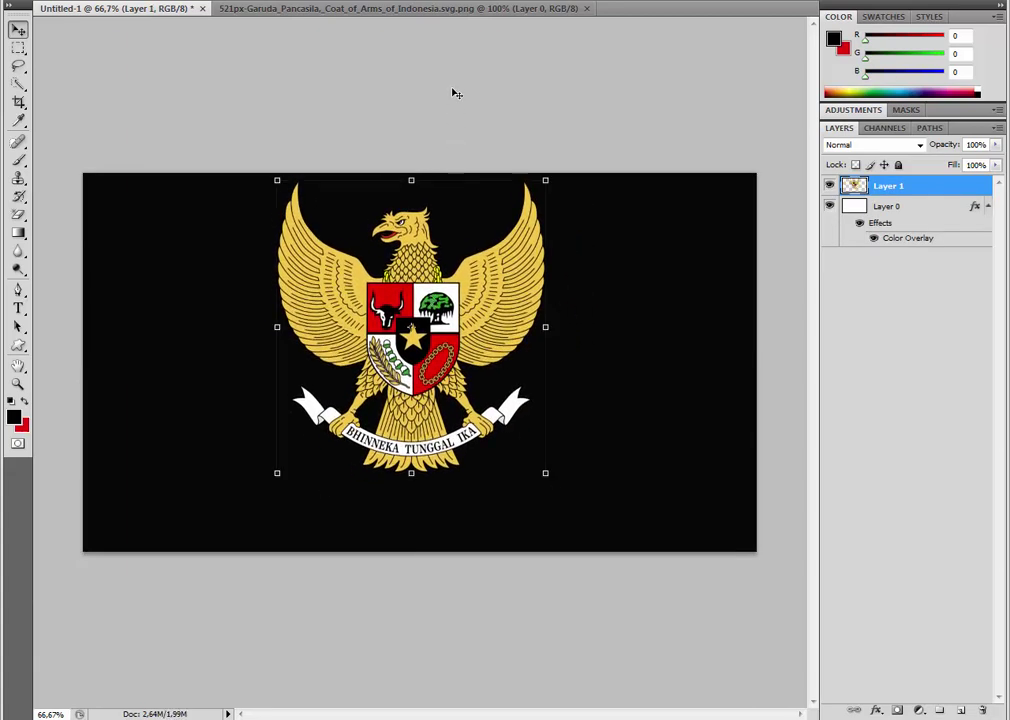
{"action": "key", "text": "Return"}
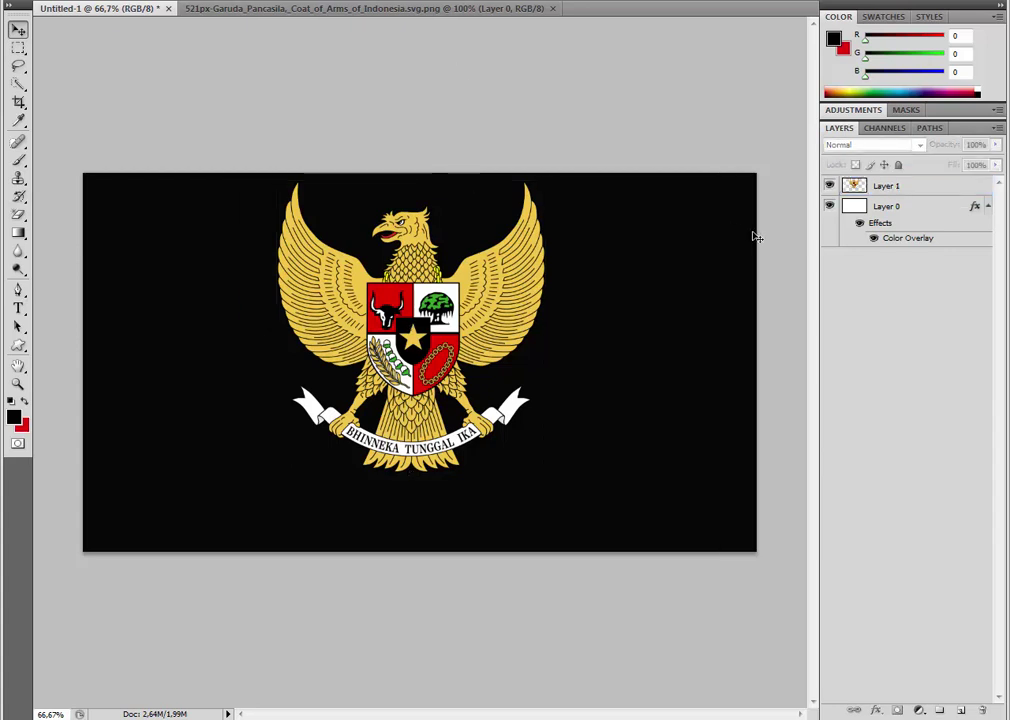
Add the title text "GARUDA PANCASILA" below the emblem as a new text layer.
{"action": "left_click", "coordinate": [18, 309]}
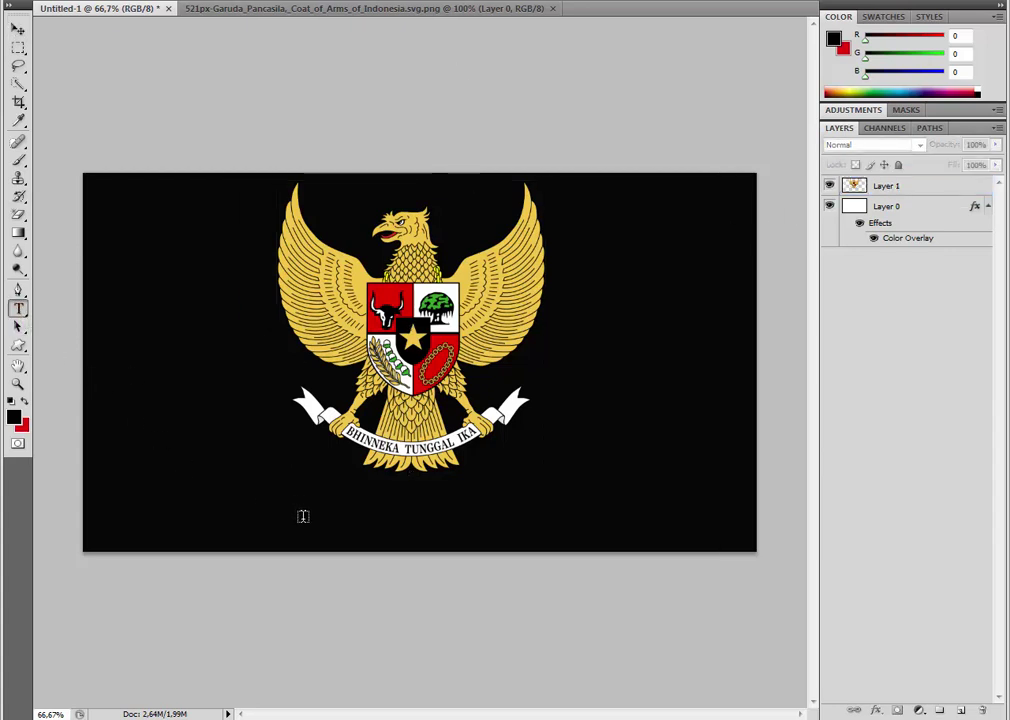
{"action": "left_click", "coordinate": [303, 516]}
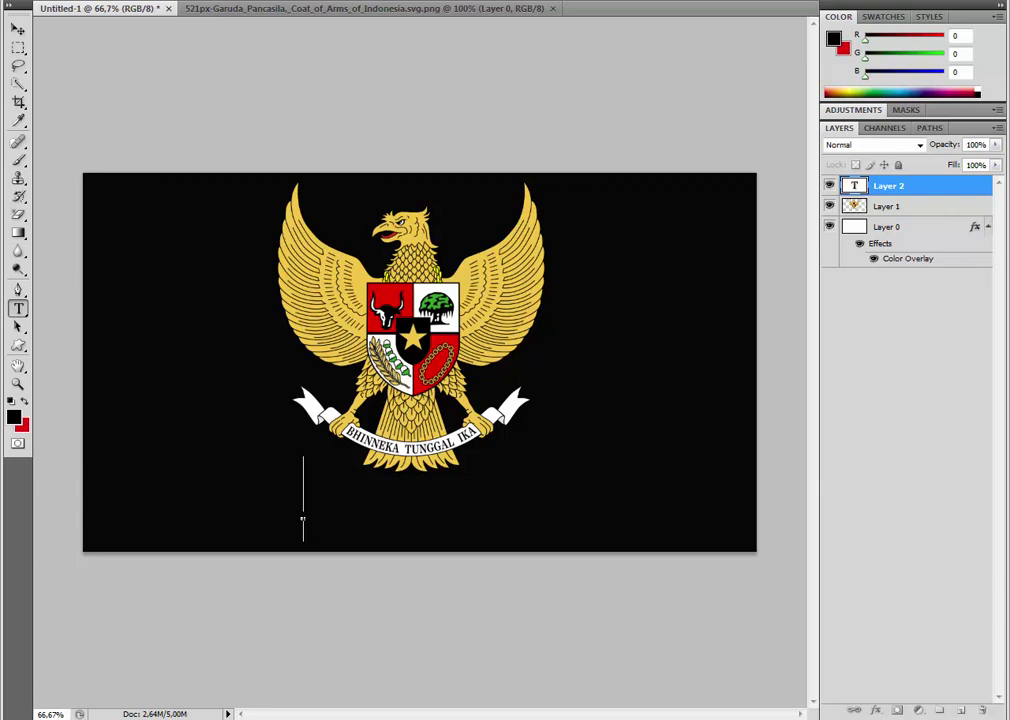
{"action": "type", "text": "GARU"}
{"action": "key", "text": "BackSpace"}
{"action": "type", "text": "RUDA PA"}
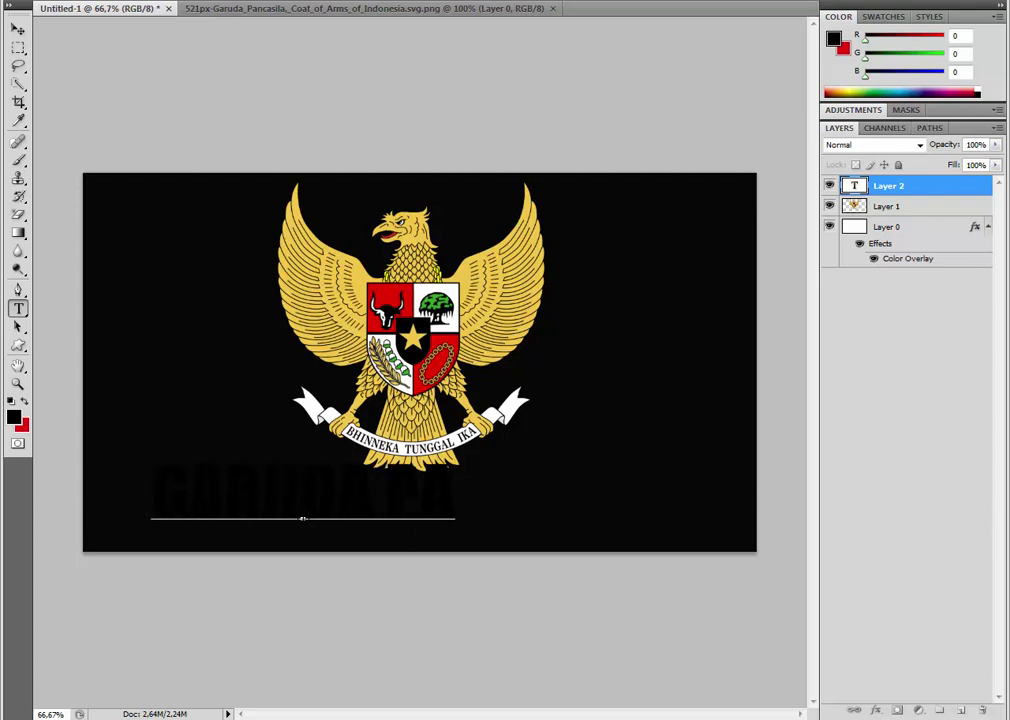
{"action": "type", "text": "NCASILA"}
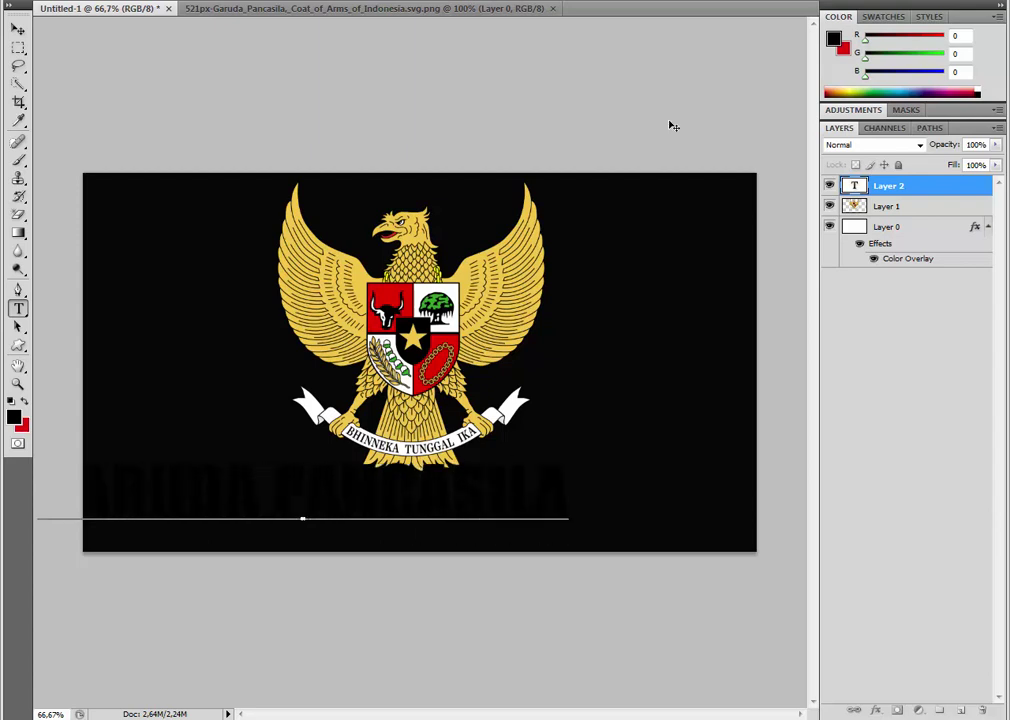
{"action": "left_click", "coordinate": [857, 189]}
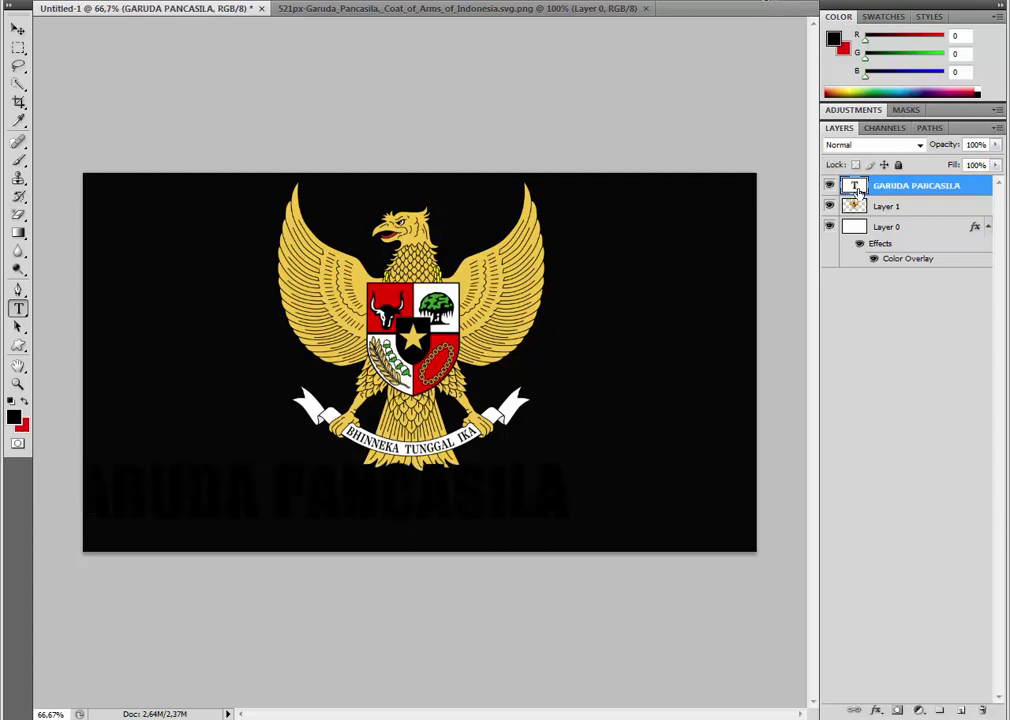
Change the color of the GARUDA PANCASILA text to red e60404.
{"action": "double_click", "coordinate": [857, 189]}
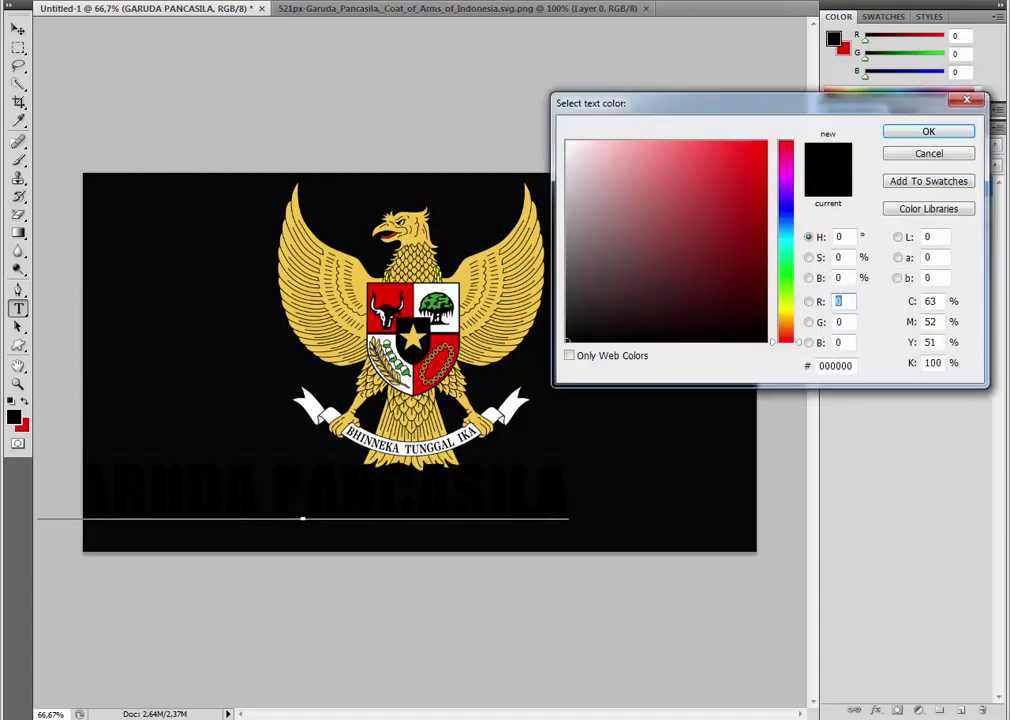
{"action": "left_click", "coordinate": [764, 160]}
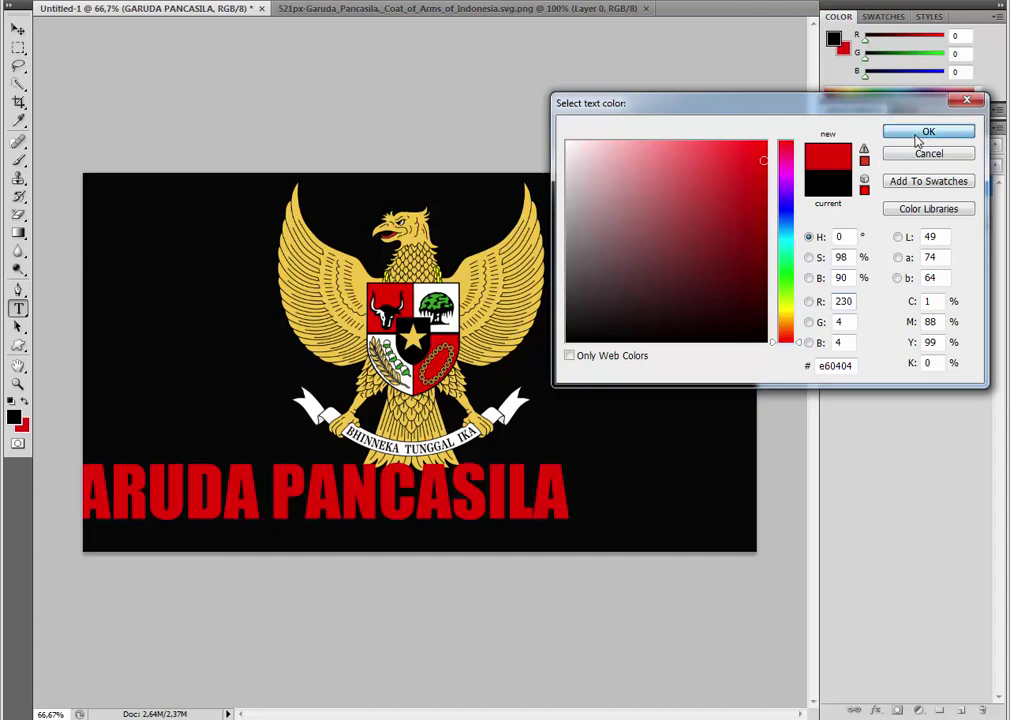
{"action": "left_click", "coordinate": [922, 133]}
{"action": "key", "text": "ctrl+Return"}
{"action": "key", "text": "v"}
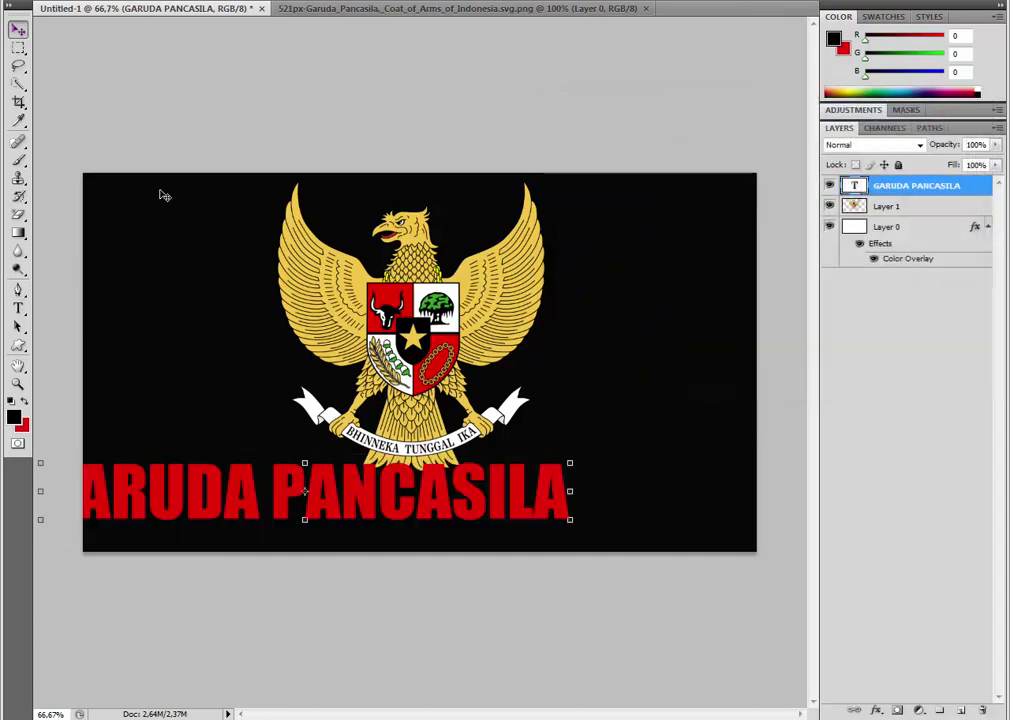
Move the title fully inside the canvas below the emblem and center both horizontally on the black background.
{"action": "left_click_drag", "start_coordinate": [355, 505], "coordinate": [470, 515]}
{"action": "key", "text": "ctrl+alt+a"}
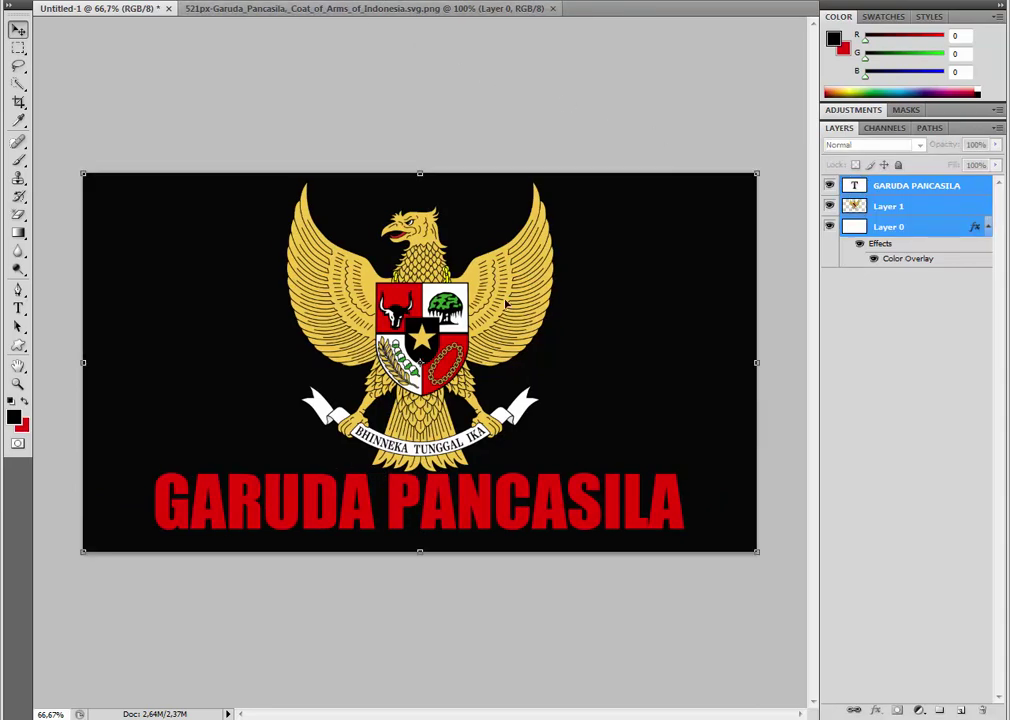
{"action": "scroll", "coordinate": [632, 337], "scroll_direction": "down", "scroll_amount": 2}
{"action": "left_click", "coordinate": [618, 588]}
{"action": "scroll", "coordinate": [500, 462], "scroll_direction": "up", "scroll_amount": 2}
Scale the Garuda emblem down slightly to leave space above the title and center it horizontally on the background layer.
{"action": "left_click", "coordinate": [505, 431]}
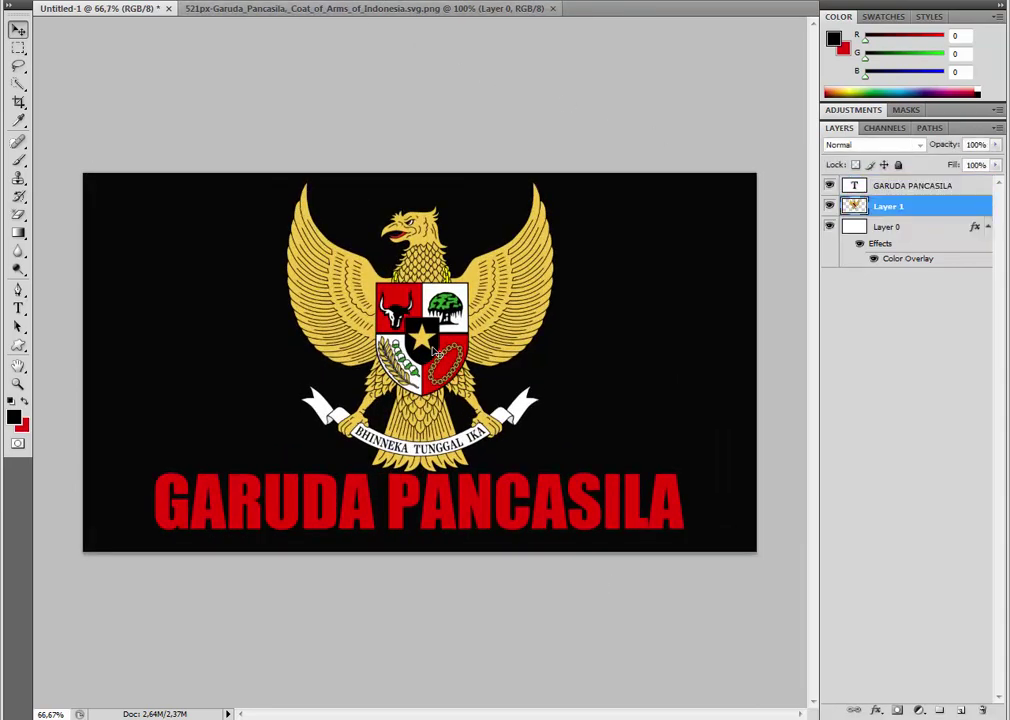
{"action": "left_click_drag", "start_coordinate": [557, 473], "coordinate": [535, 451]}
{"action": "key", "text": "Return"}
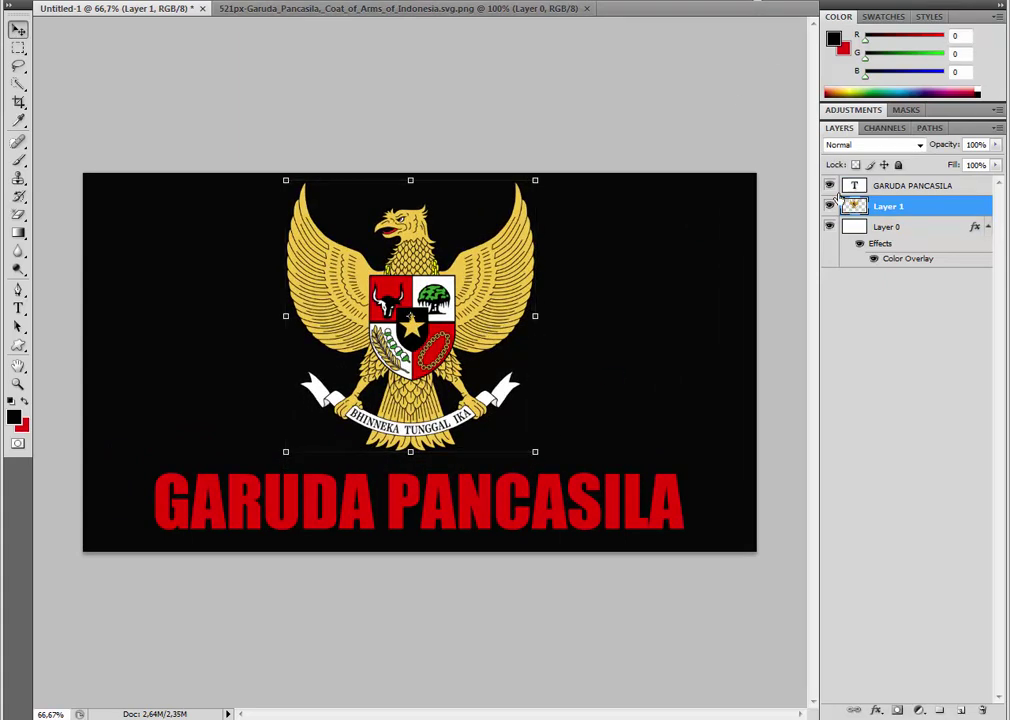
{"action": "left_click", "coordinate": [888, 230], "text": "shift"}
{"action": "left_click", "coordinate": [462, 95]}
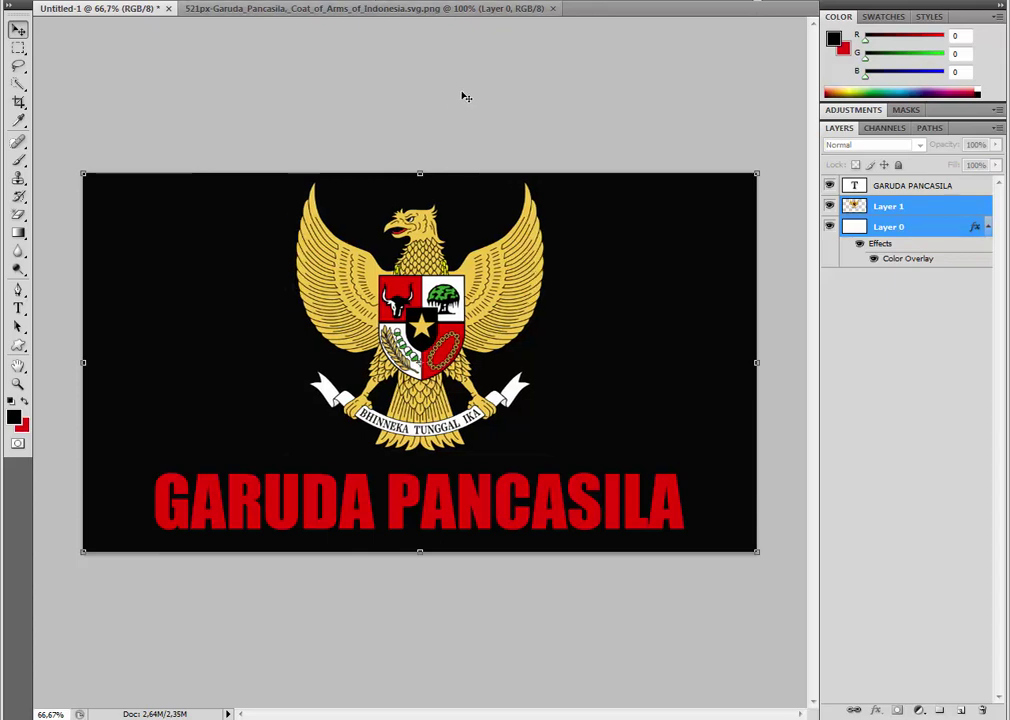
{"action": "scroll", "coordinate": [480, 463], "scroll_direction": "down", "scroll_amount": 2}
{"action": "scroll", "coordinate": [480, 494], "scroll_direction": "up", "scroll_amount": 2}
Give the GARUDA PANCASILA text layer a Stroke style and set the stroke color to white.
{"action": "left_click", "coordinate": [420, 490]}
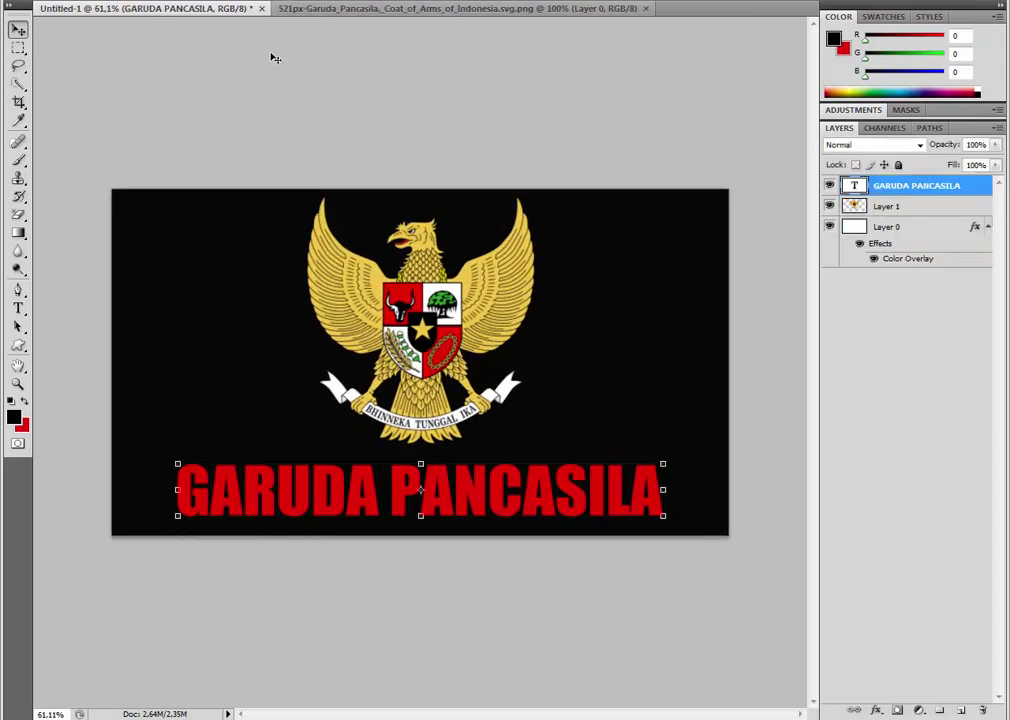
{"action": "left_click", "coordinate": [147, 1]}
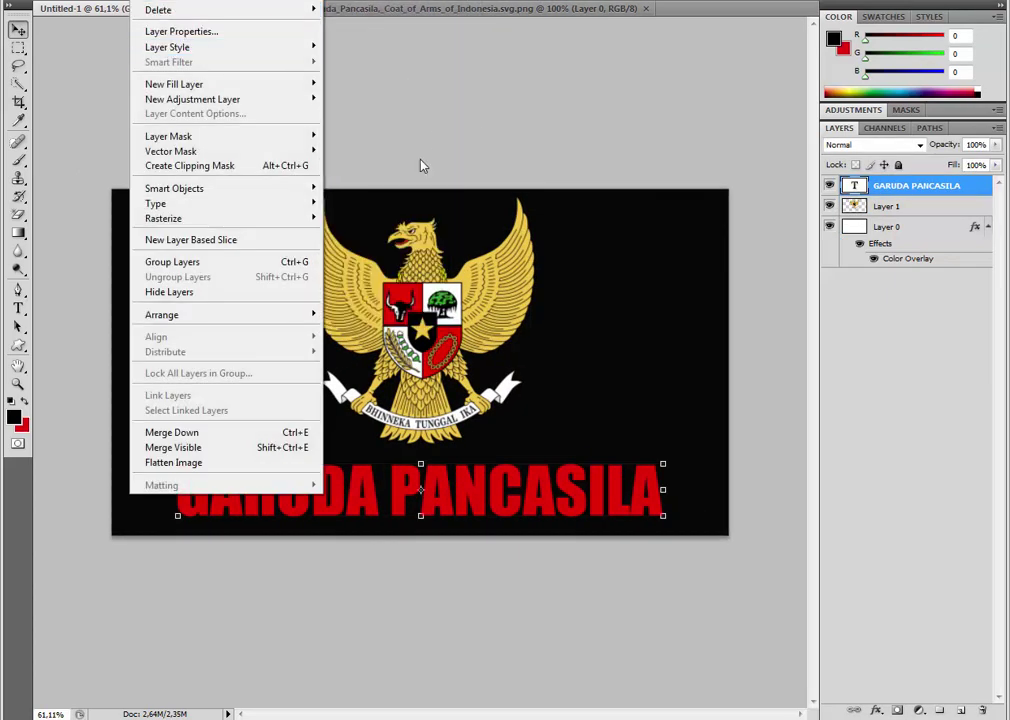
{"action": "mouse_move", "coordinate": [212, 47]}
{"action": "left_click", "coordinate": [415, 204]}
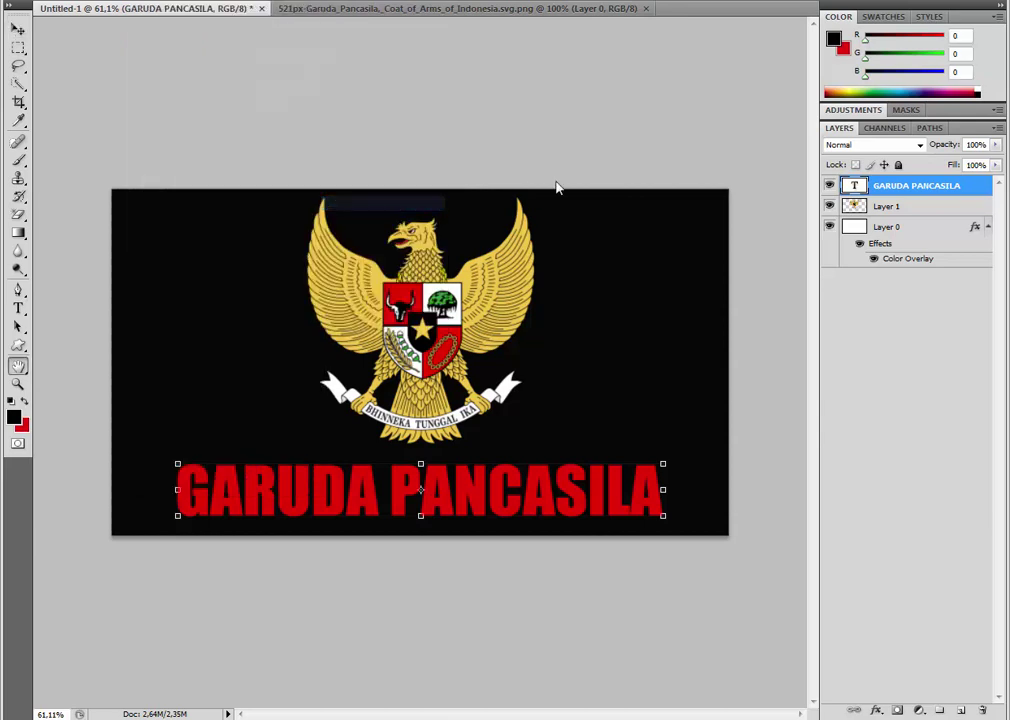
{"action": "left_click", "coordinate": [710, 182]}
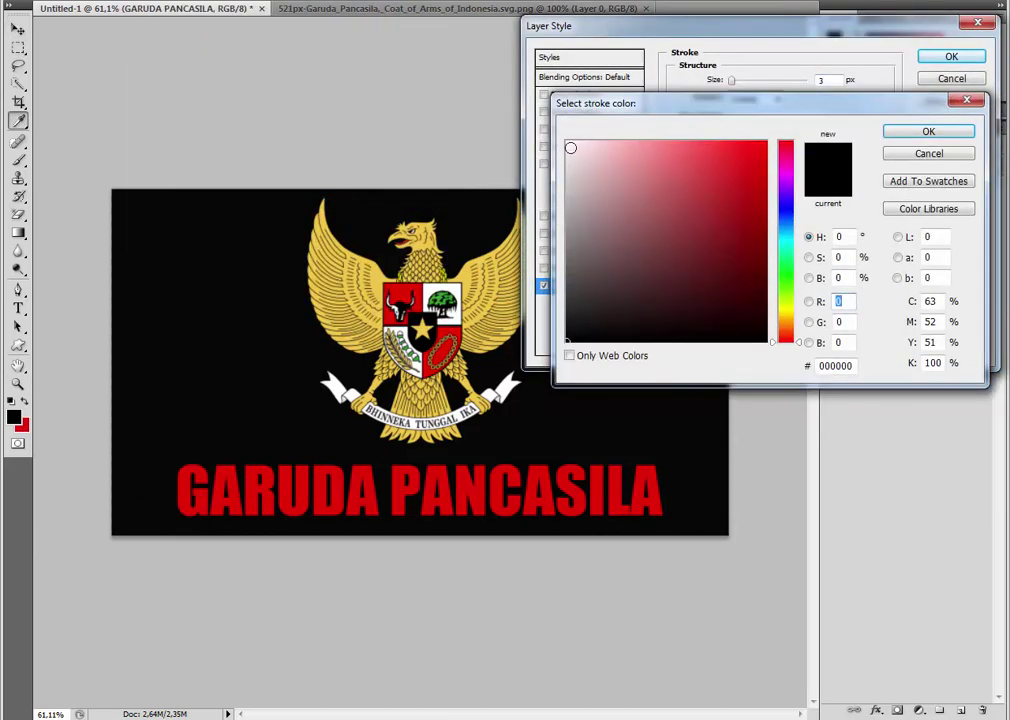
{"action": "left_click", "coordinate": [569, 141]}
{"action": "left_click", "coordinate": [929, 131]}
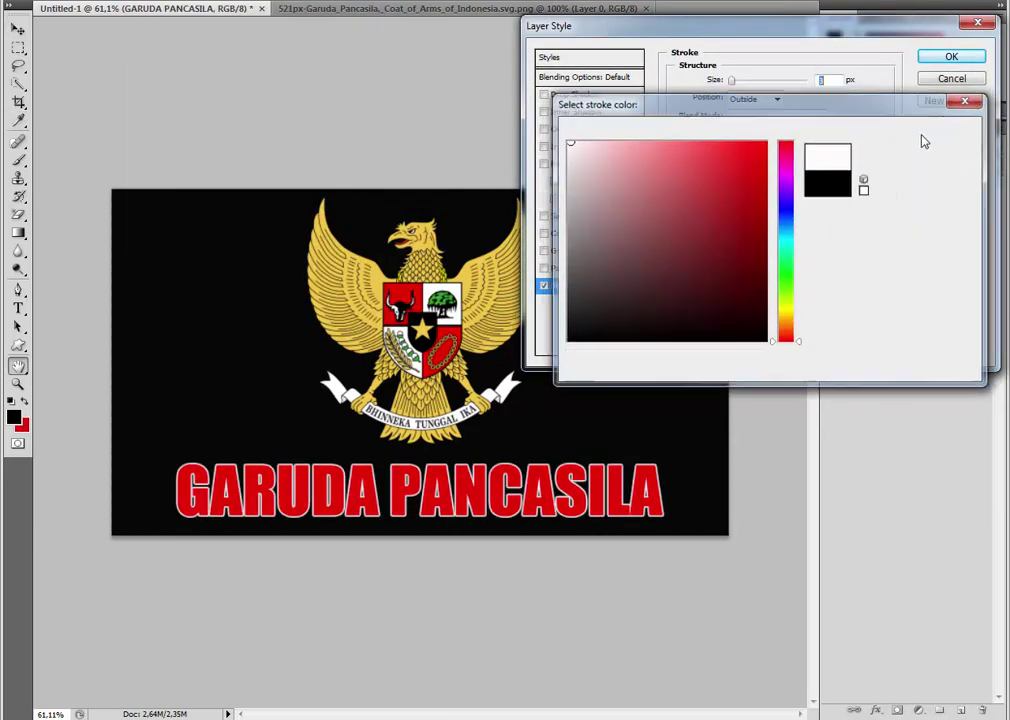
Thicken the title's stroke slightly and apply a Bevel and Emboss effect with the Emboss style and 11% depth.
{"action": "left_click_drag", "start_coordinate": [734, 86], "coordinate": [738, 87]}
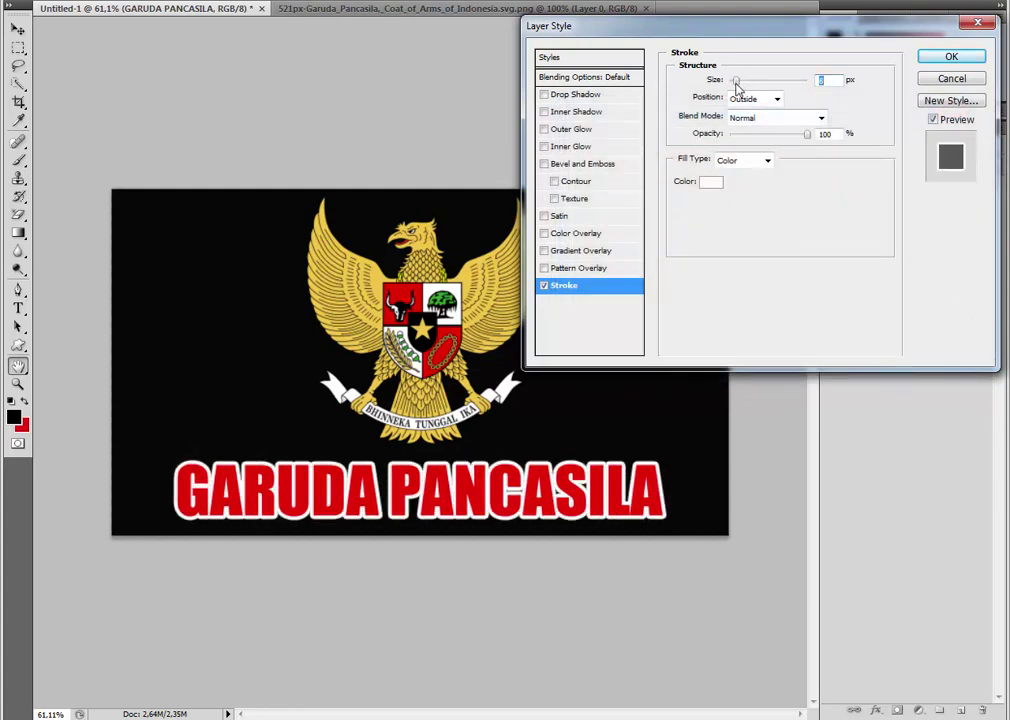
{"action": "left_click", "coordinate": [587, 164]}
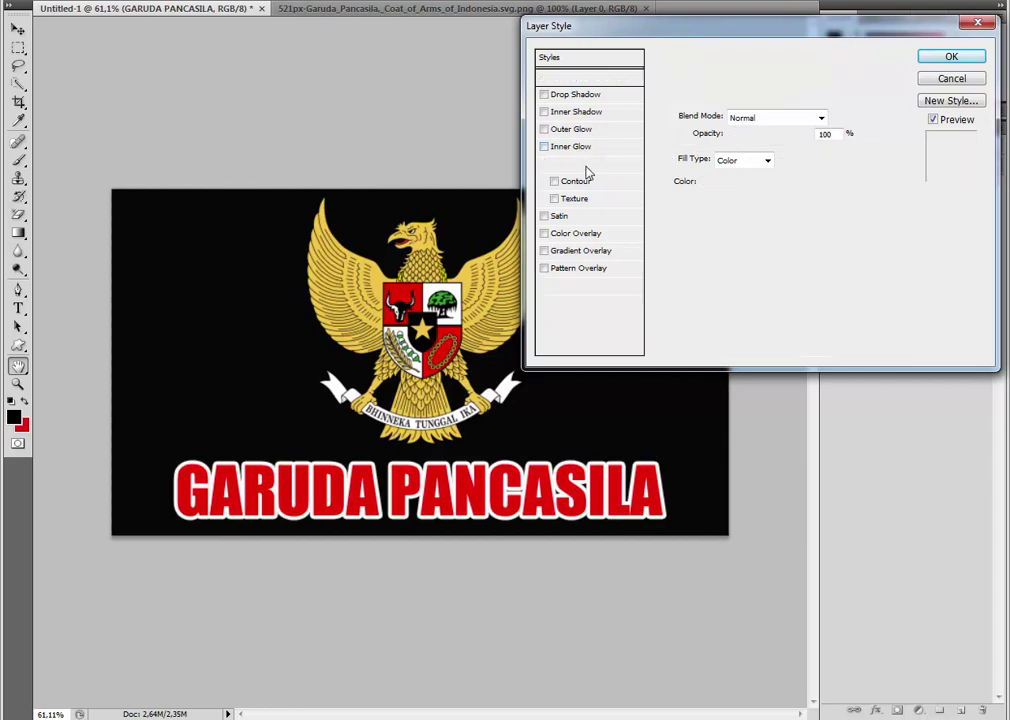
{"action": "left_click", "coordinate": [763, 86]}
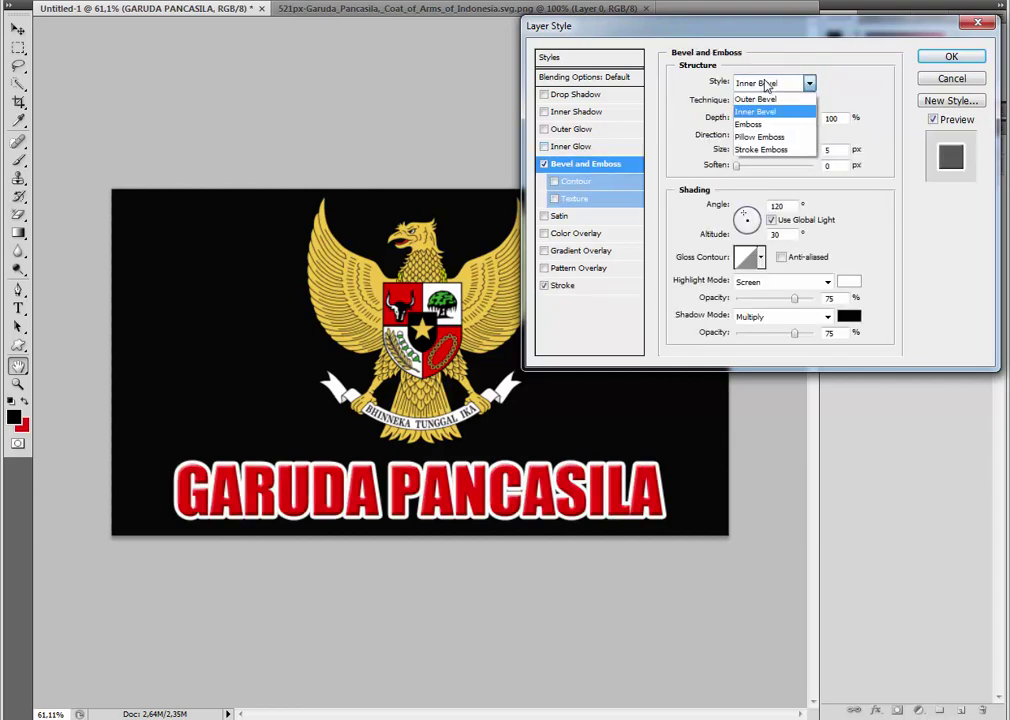
{"action": "left_click", "coordinate": [768, 121]}
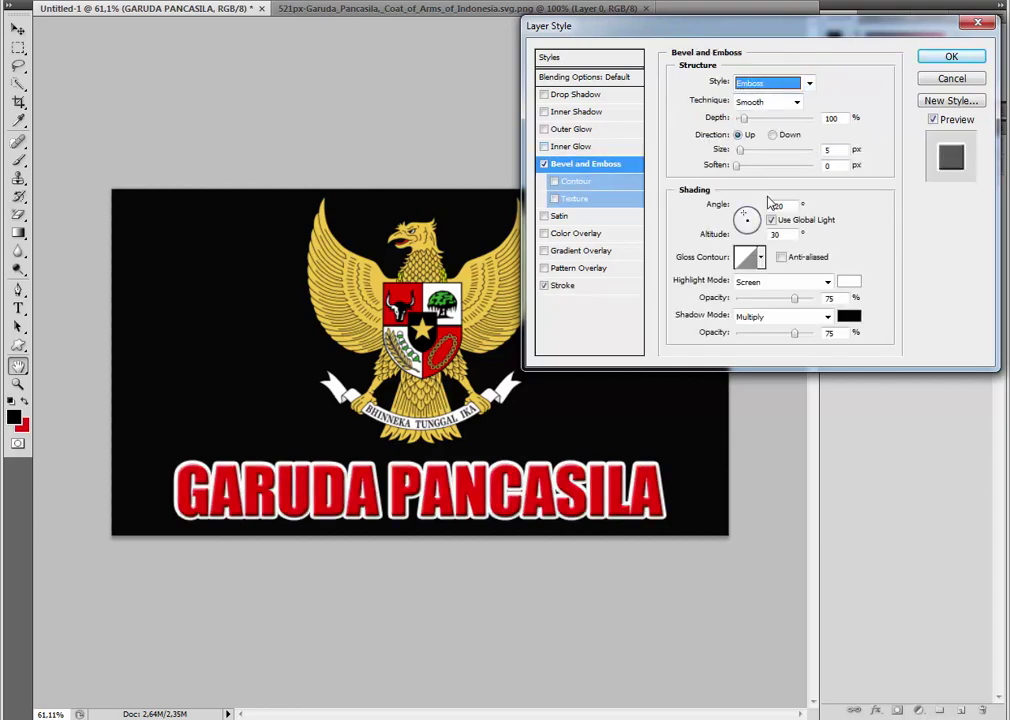
{"action": "left_click", "coordinate": [743, 119]}
{"action": "left_click_drag", "start_coordinate": [743, 121], "coordinate": [738, 124]}
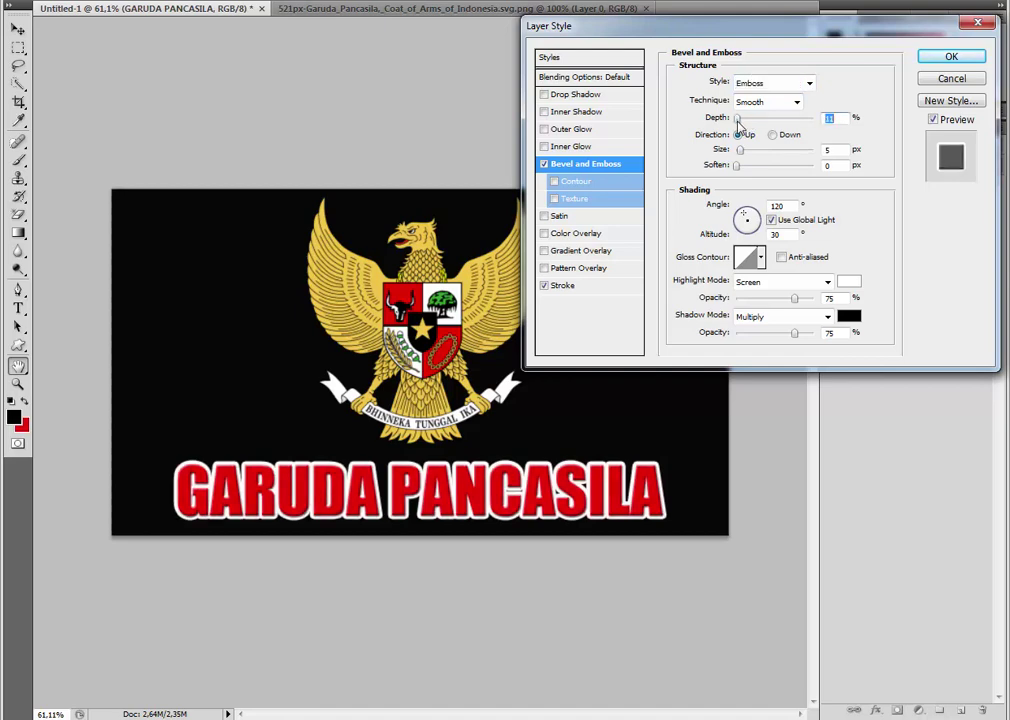
{"action": "left_click", "coordinate": [950, 57]}
Inspect the styled title up close, check the document's pixel dimensions in Image Size and close it without changes.
{"action": "scroll", "coordinate": [486, 430], "scroll_direction": "up", "scroll_amount": 5}
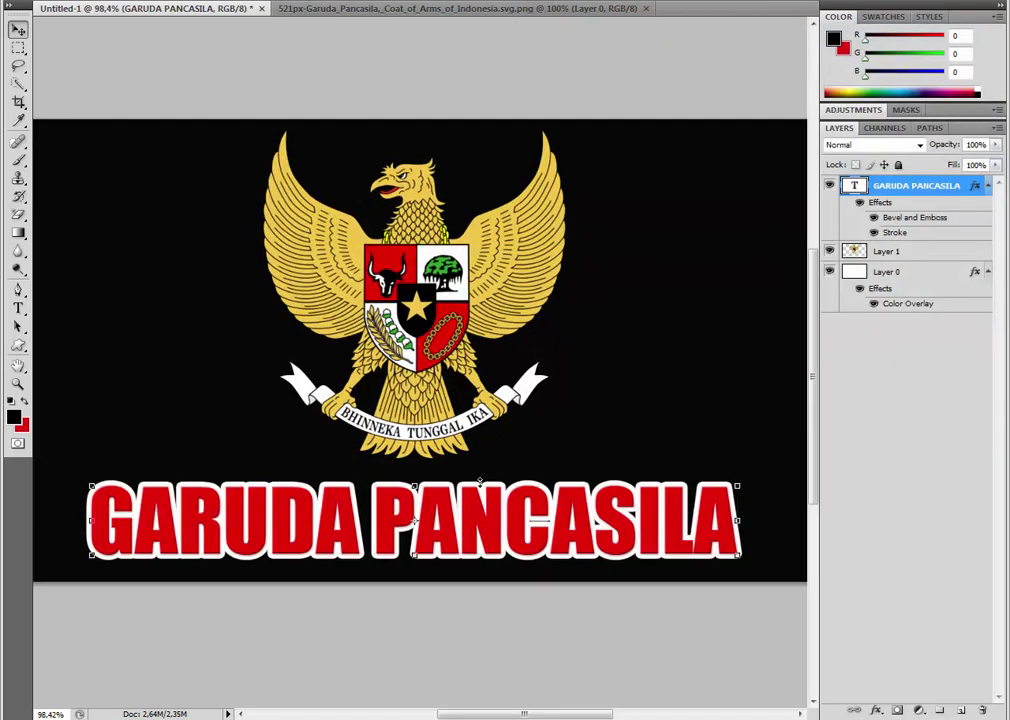
{"action": "scroll", "coordinate": [488, 465], "scroll_direction": "down", "scroll_amount": 8}
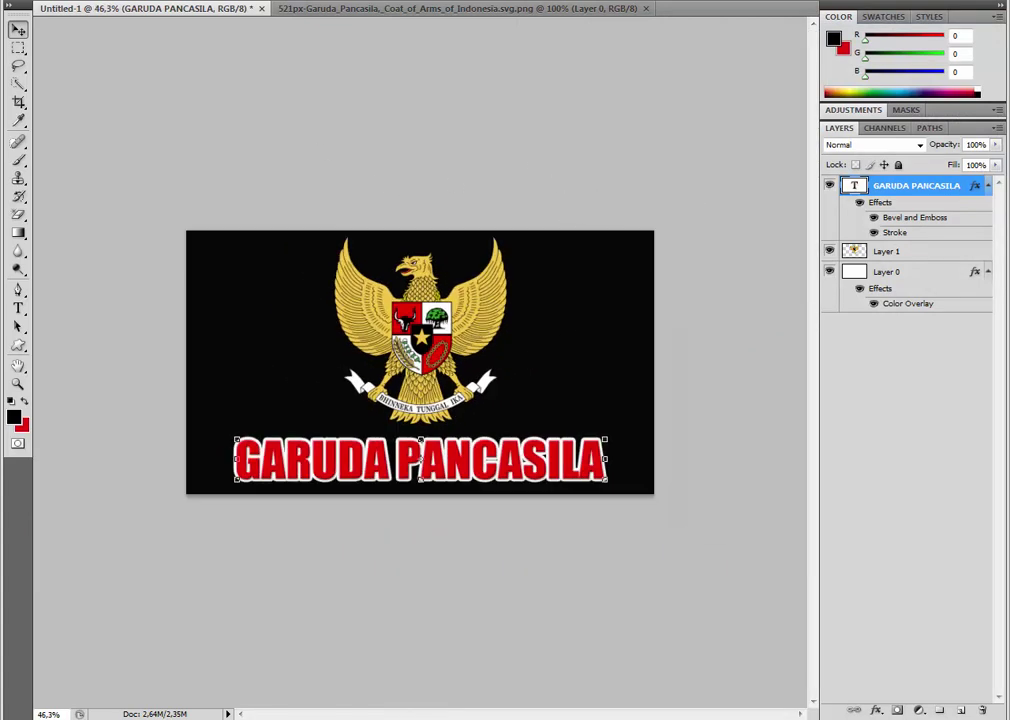
{"action": "left_click", "coordinate": [140, 77]}
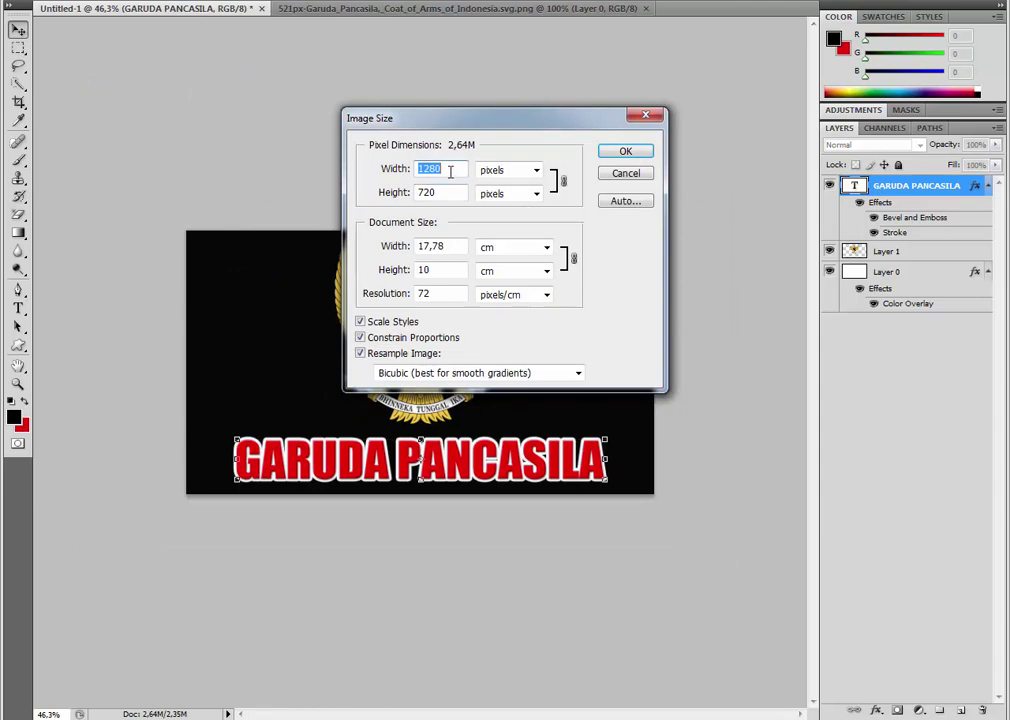
{"action": "left_click", "coordinate": [634, 173]}
{"action": "key", "text": "ctrl+0"}
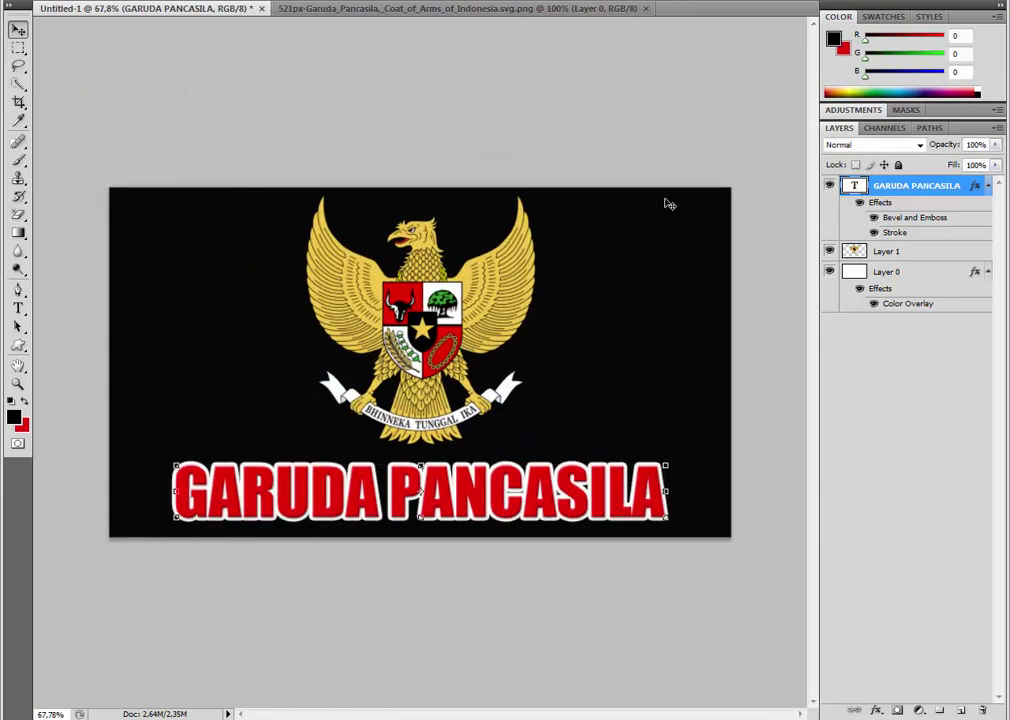
{"action": "scroll", "coordinate": [577, 187], "scroll_direction": "down", "scroll_amount": 2}
{"action": "scroll", "coordinate": [446, 162], "scroll_direction": "up", "scroll_amount": 1}
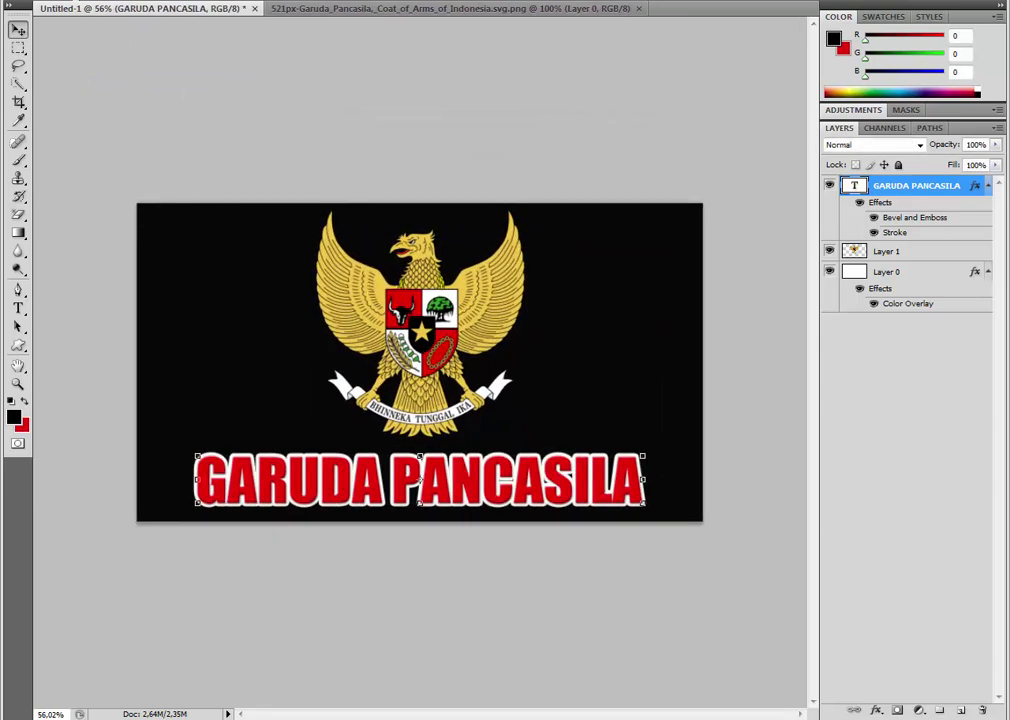
Start a Save for Web & Devices export of the thumbnail and set its file format to PNG-24.
{"action": "left_click", "coordinate": [48, 1]}
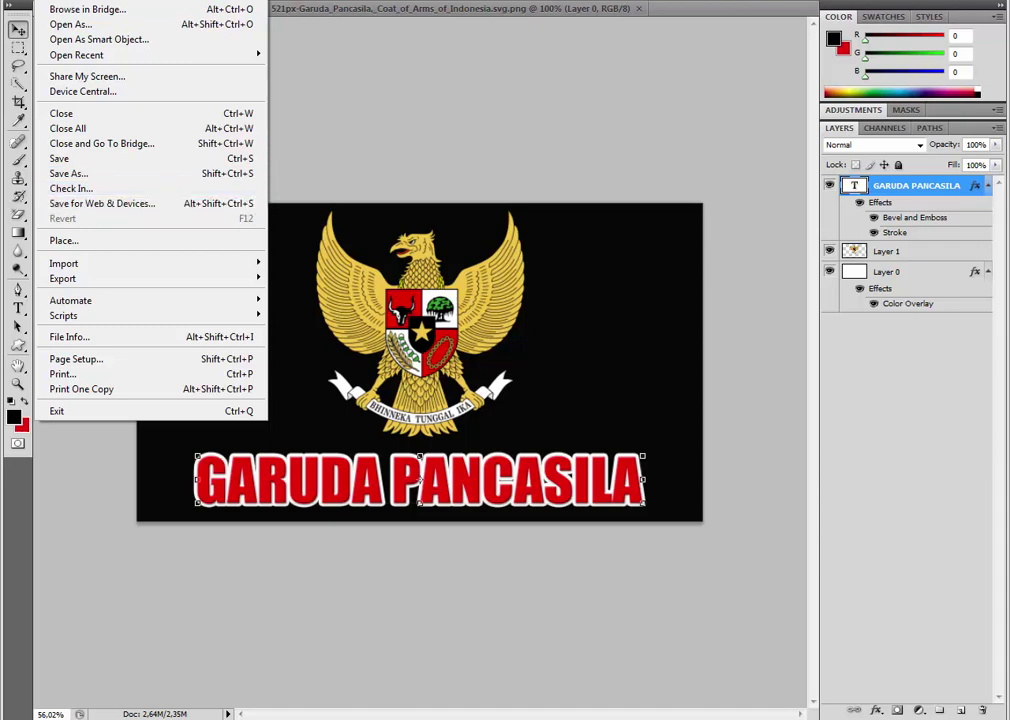
{"action": "left_click", "coordinate": [113, 207]}
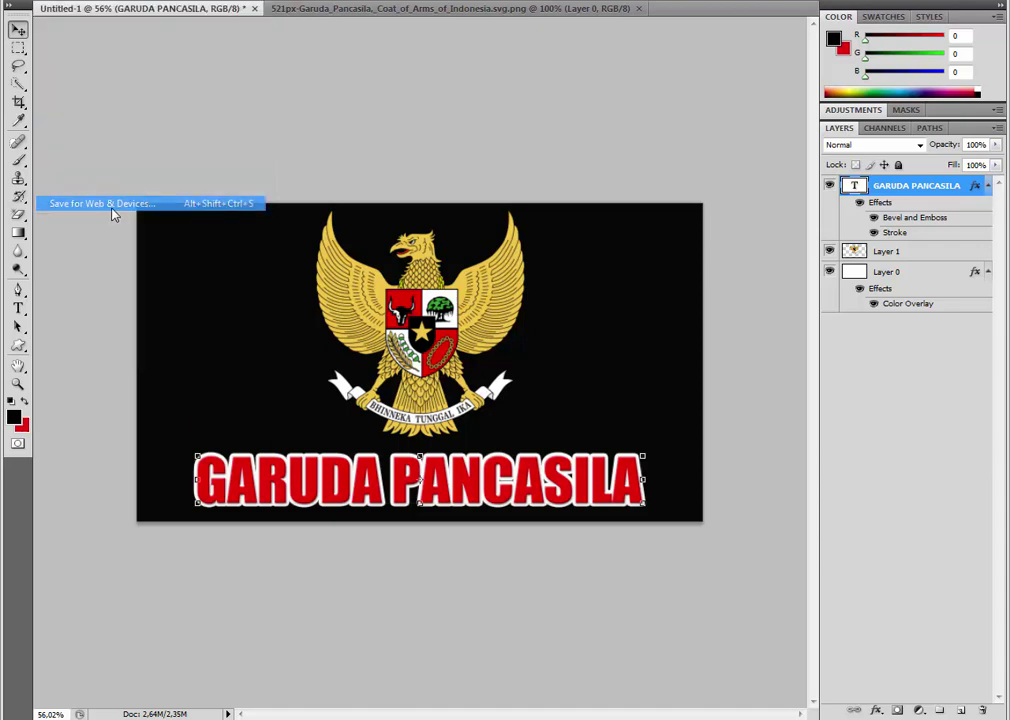
{"action": "left_click_drag", "start_coordinate": [575, 280], "coordinate": [266, 233]}
{"action": "left_click_drag", "start_coordinate": [468, 318], "coordinate": [548, 293]}
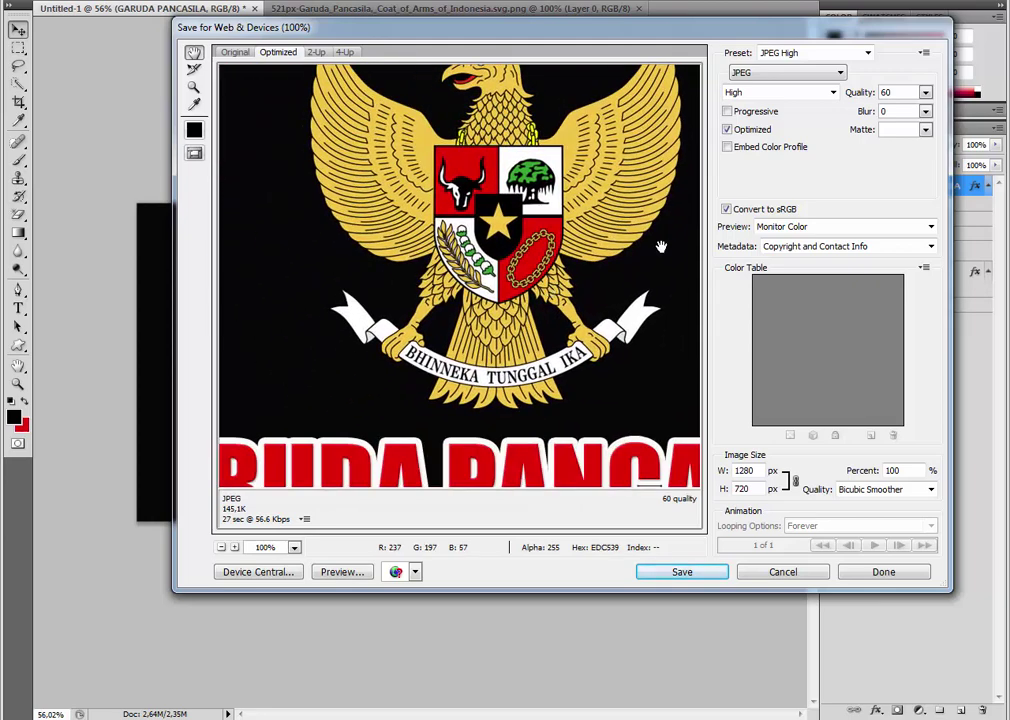
{"action": "left_click", "coordinate": [822, 77]}
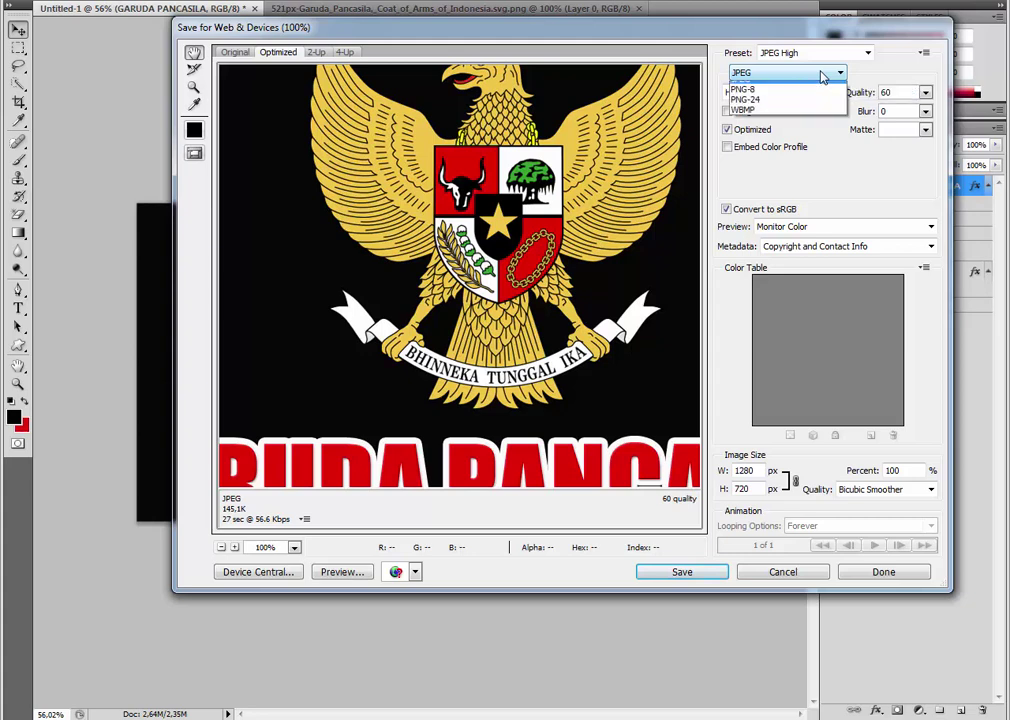
{"action": "left_click", "coordinate": [870, 68]}
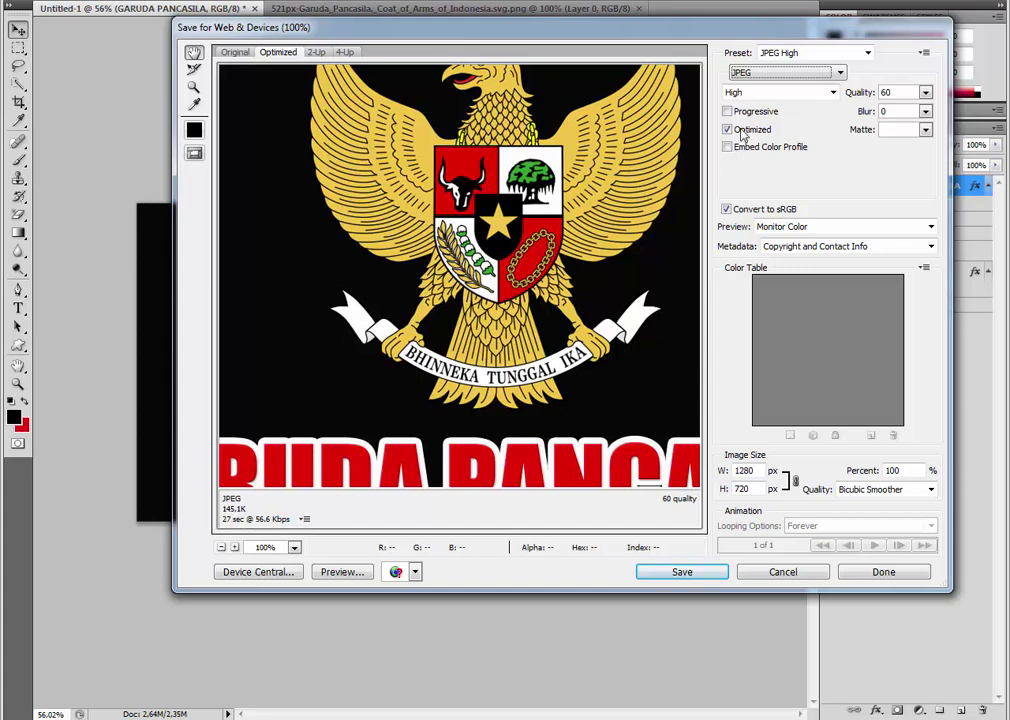
{"action": "left_click", "coordinate": [776, 80]}
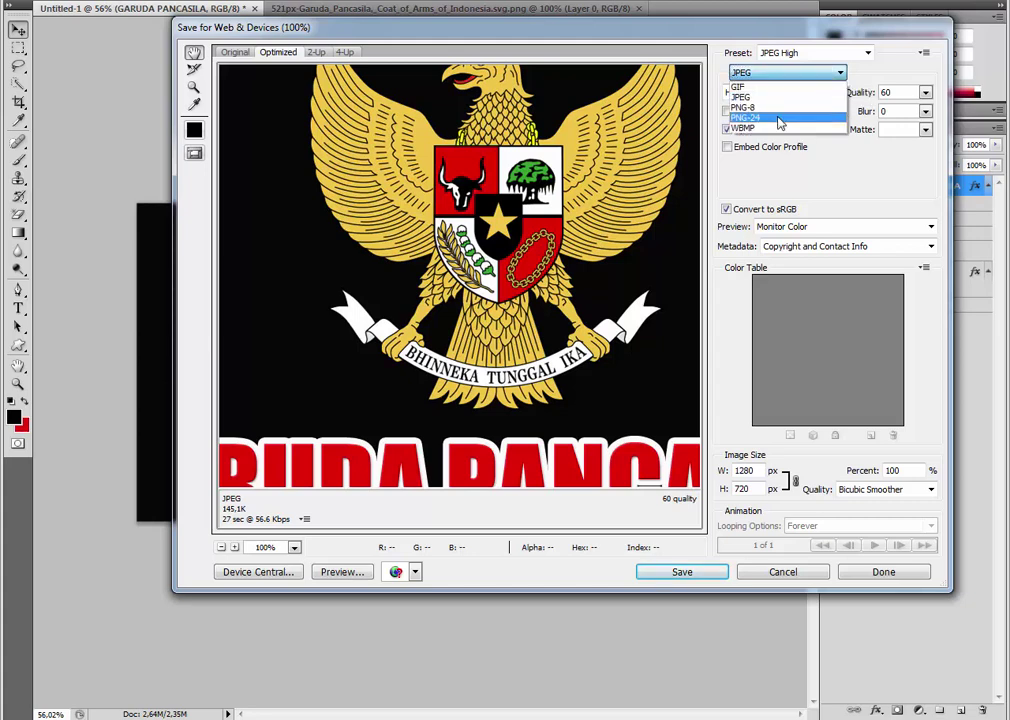
{"action": "left_click", "coordinate": [780, 121]}
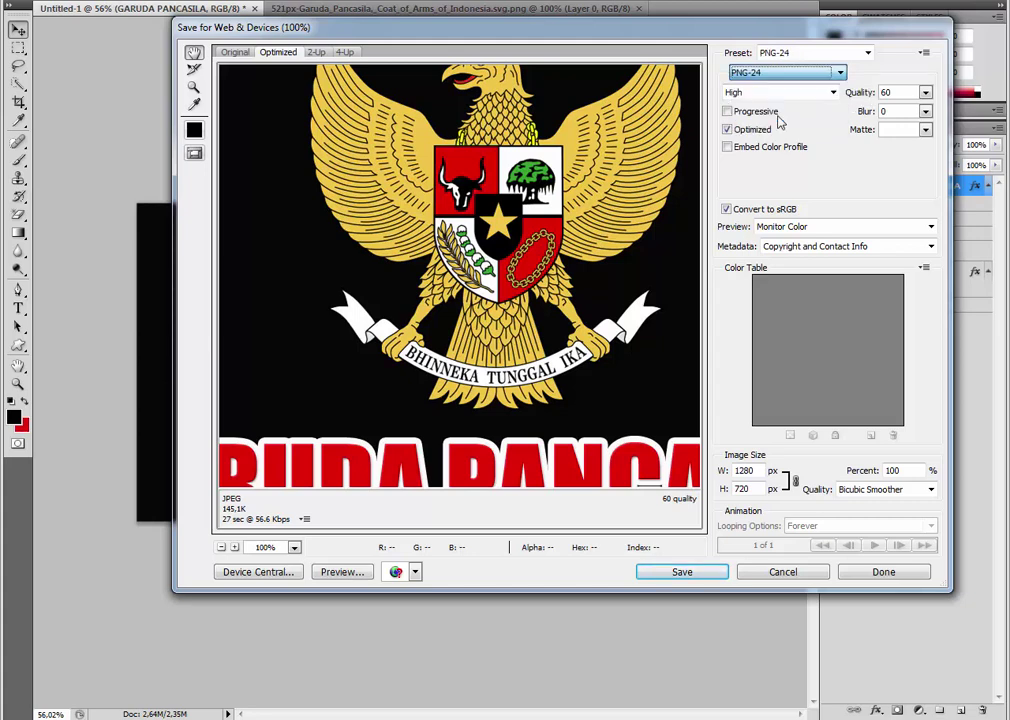
Examine the PNG-24 export preview across the emblem and title, along with its estimated file size.
{"action": "left_click_drag", "start_coordinate": [564, 348], "coordinate": [555, 264]}
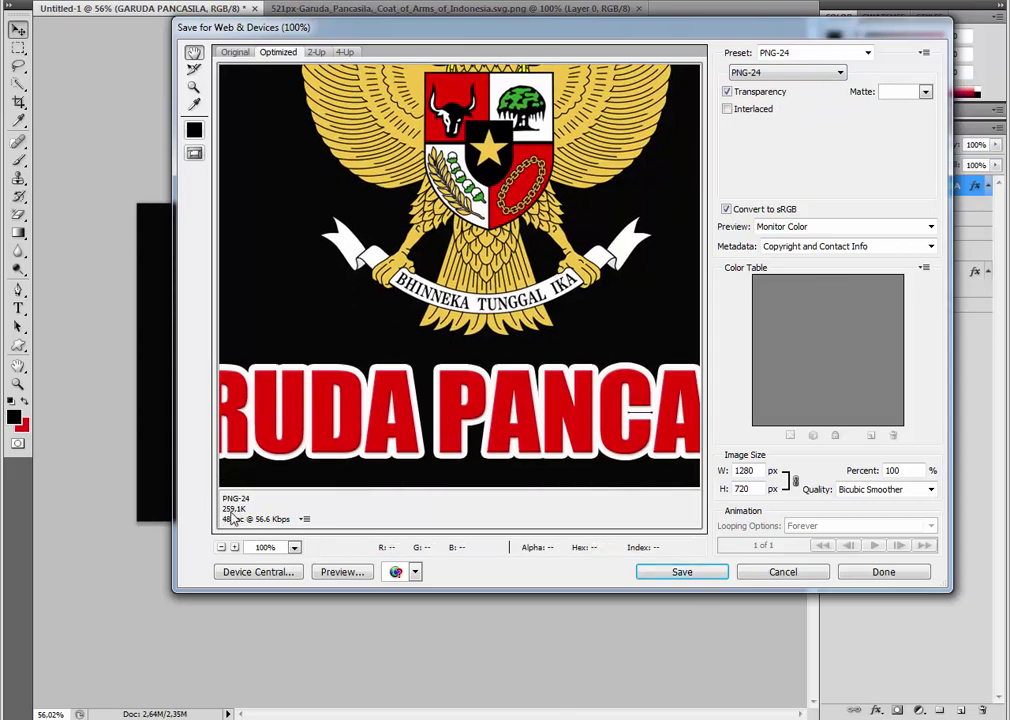
{"action": "left_click_drag", "start_coordinate": [392, 250], "coordinate": [327, 250]}
{"action": "left_click_drag", "start_coordinate": [398, 191], "coordinate": [314, 191]}
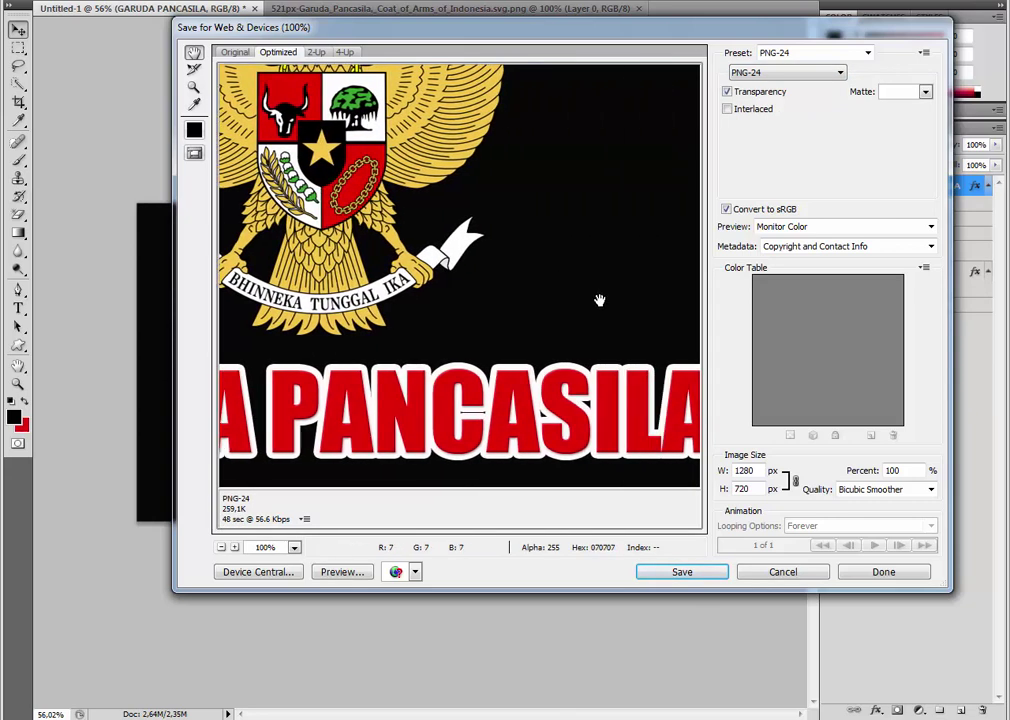
{"action": "left_click_drag", "start_coordinate": [525, 344], "coordinate": [402, 353]}
{"action": "left_click_drag", "start_coordinate": [464, 356], "coordinate": [679, 380]}
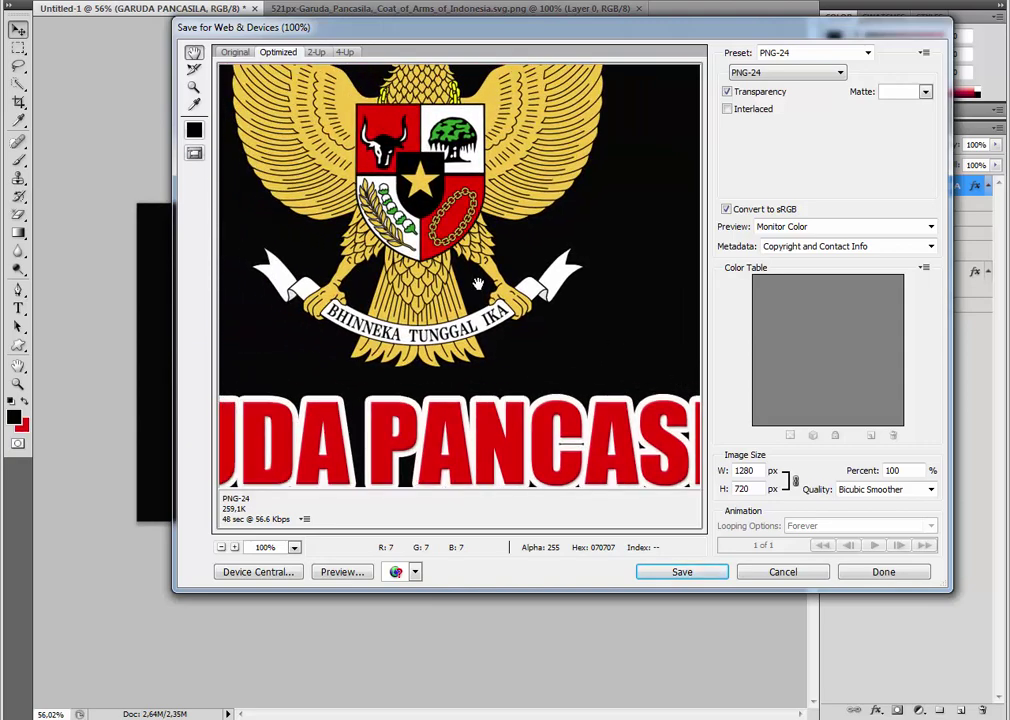
{"action": "left_click_drag", "start_coordinate": [478, 304], "coordinate": [528, 422]}
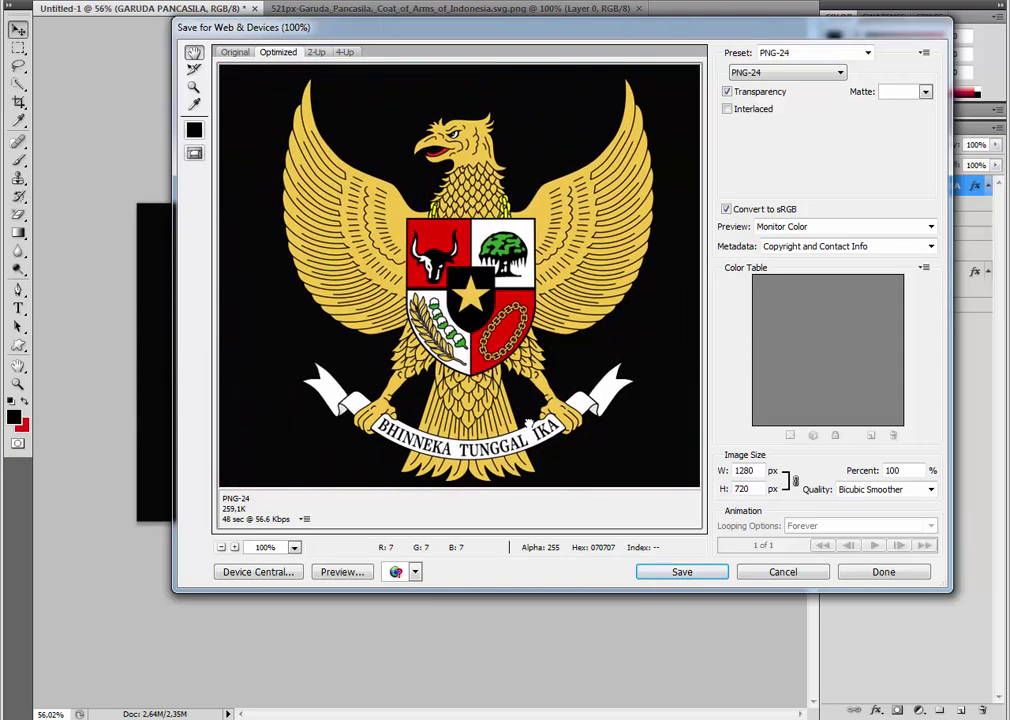
{"action": "left_click_drag", "start_coordinate": [516, 360], "coordinate": [500, 244]}
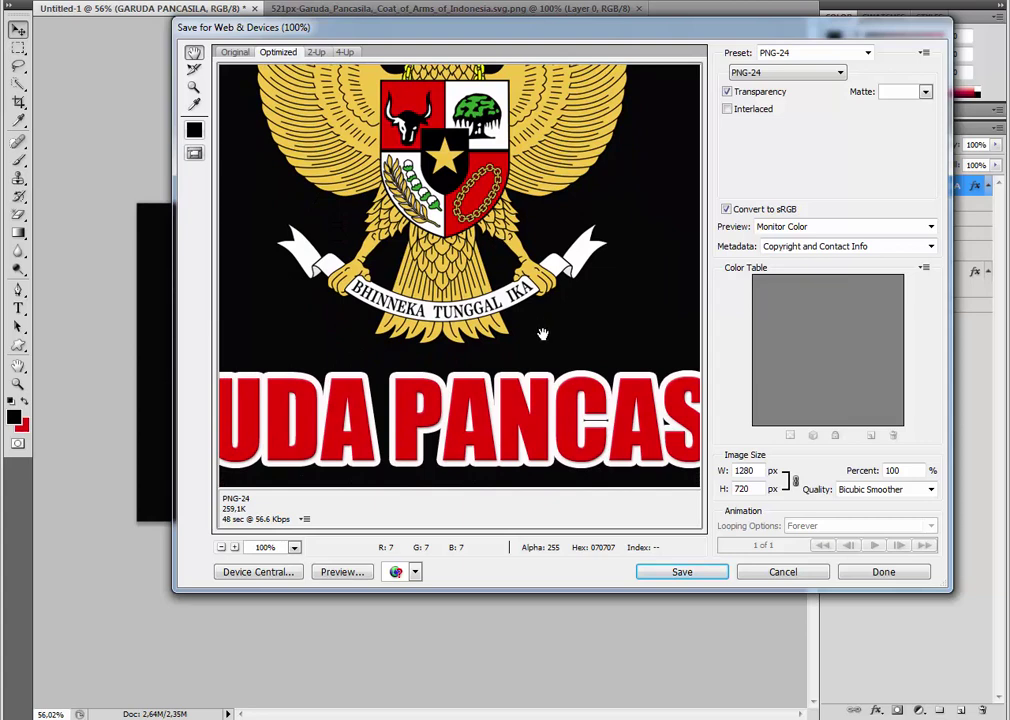
{"action": "left_click_drag", "start_coordinate": [541, 334], "coordinate": [559, 361]}
Try GIF as the export format for comparison and switch back to PNG-24.
{"action": "left_click", "coordinate": [835, 73]}
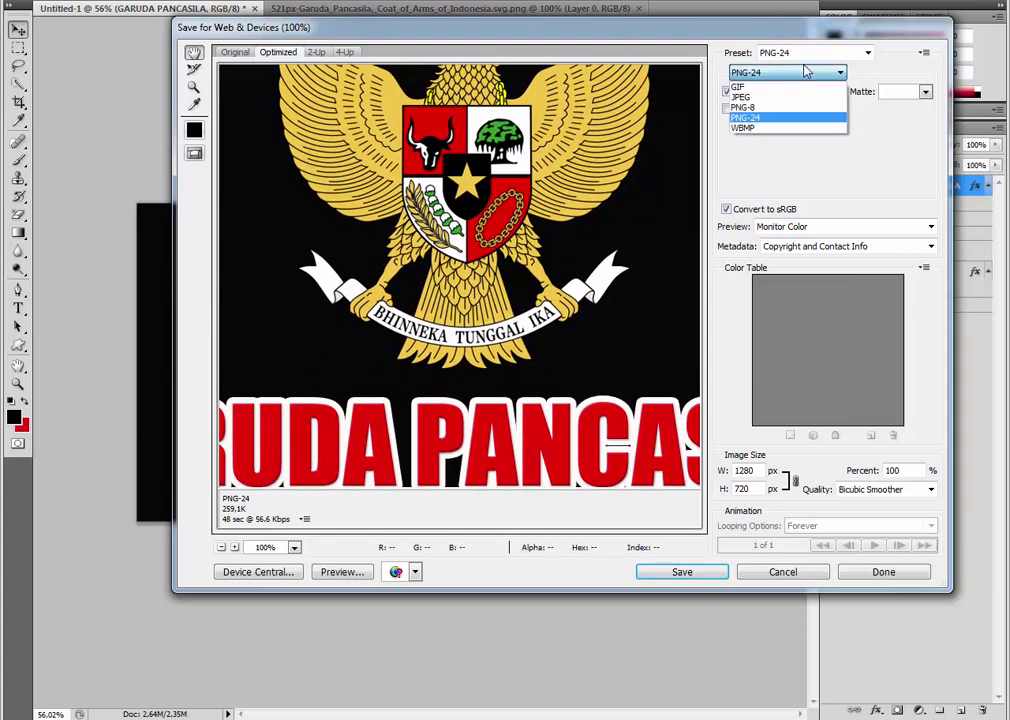
{"action": "left_click", "coordinate": [773, 86]}
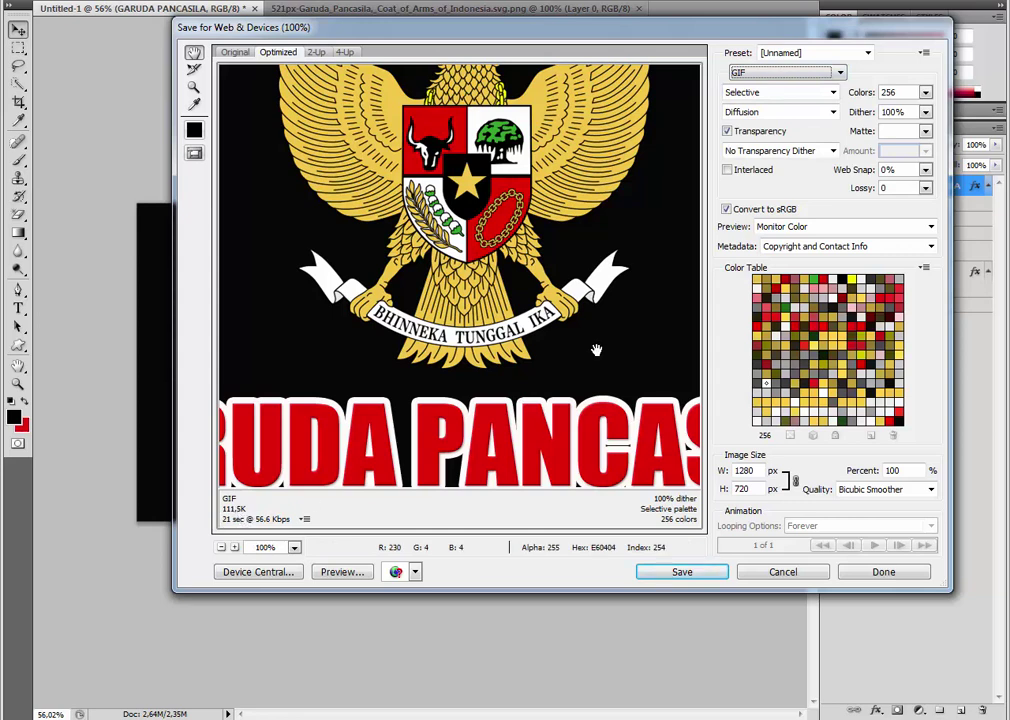
{"action": "left_click", "coordinate": [790, 74]}
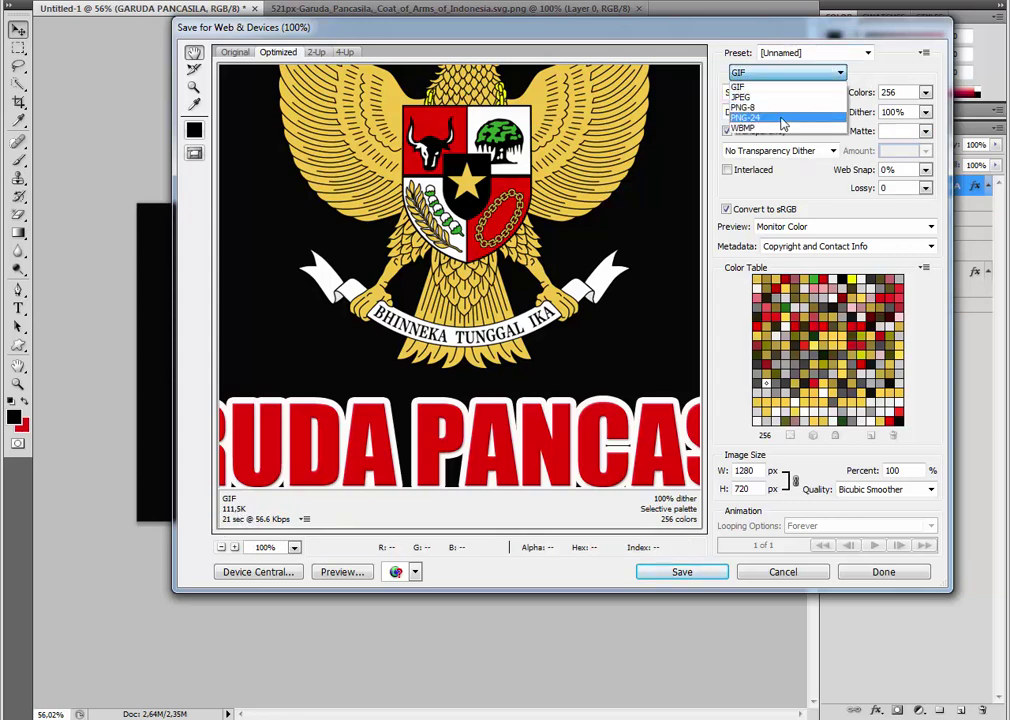
{"action": "left_click", "coordinate": [781, 117]}
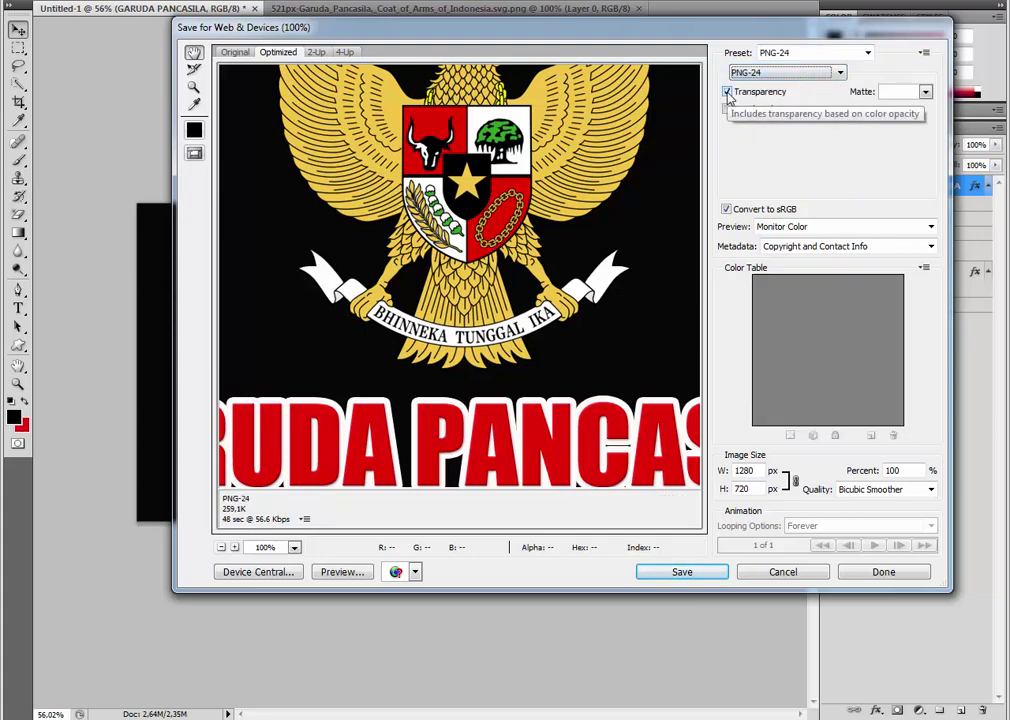
Save the optimized PNG in the My Pictures folder under the file name garuda pancasila.
{"action": "left_click", "coordinate": [672, 575]}
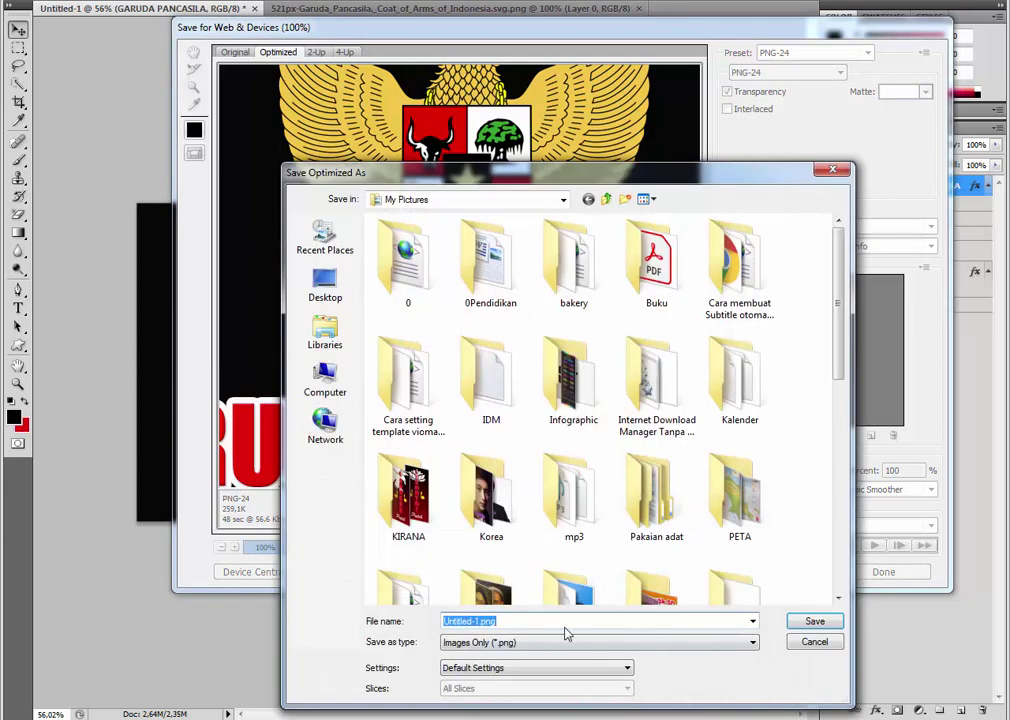
{"action": "type", "text": "GAR"}
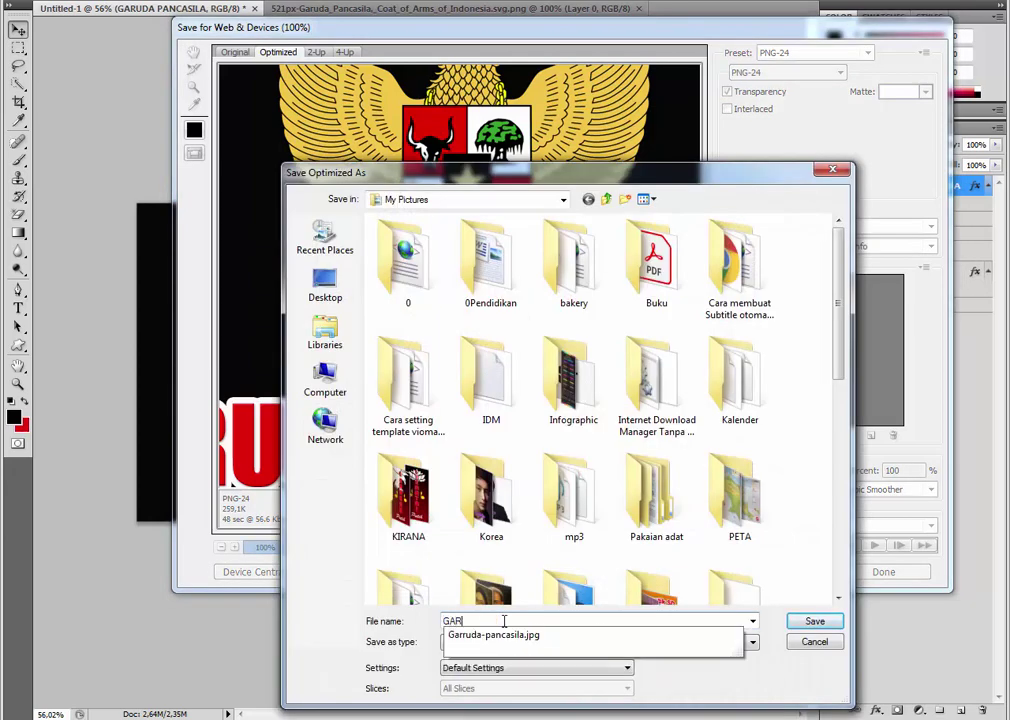
{"action": "key", "text": "BackSpace"}
{"action": "key", "text": "BackSpace"}
{"action": "key", "text": "BackSpace"}
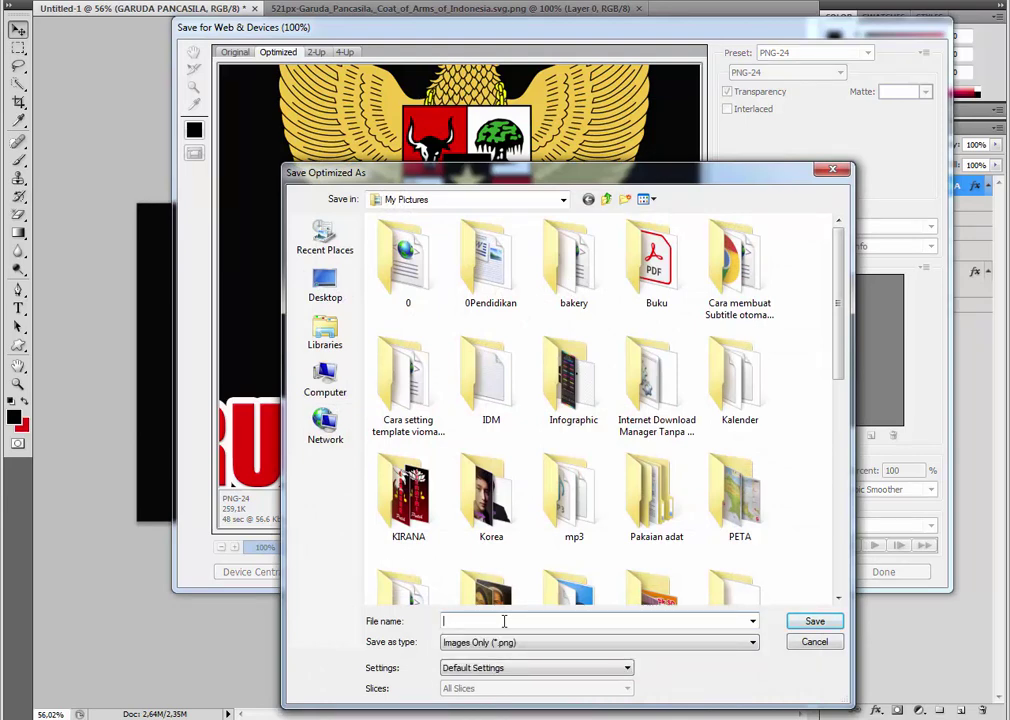
{"action": "type", "text": "garuda pancasila"}
{"action": "key", "text": "Return"}
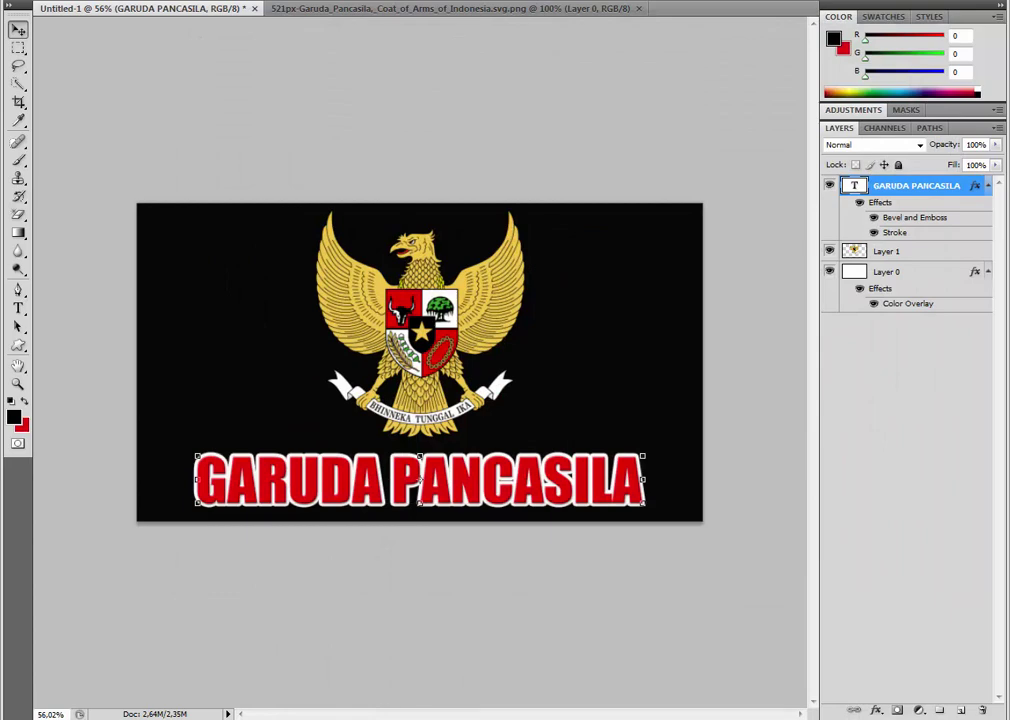
Switch to Windows Explorer, find garuda-pancasila.png in the Pictures library and open it.
{"action": "left_click", "coordinate": [186, 645]}
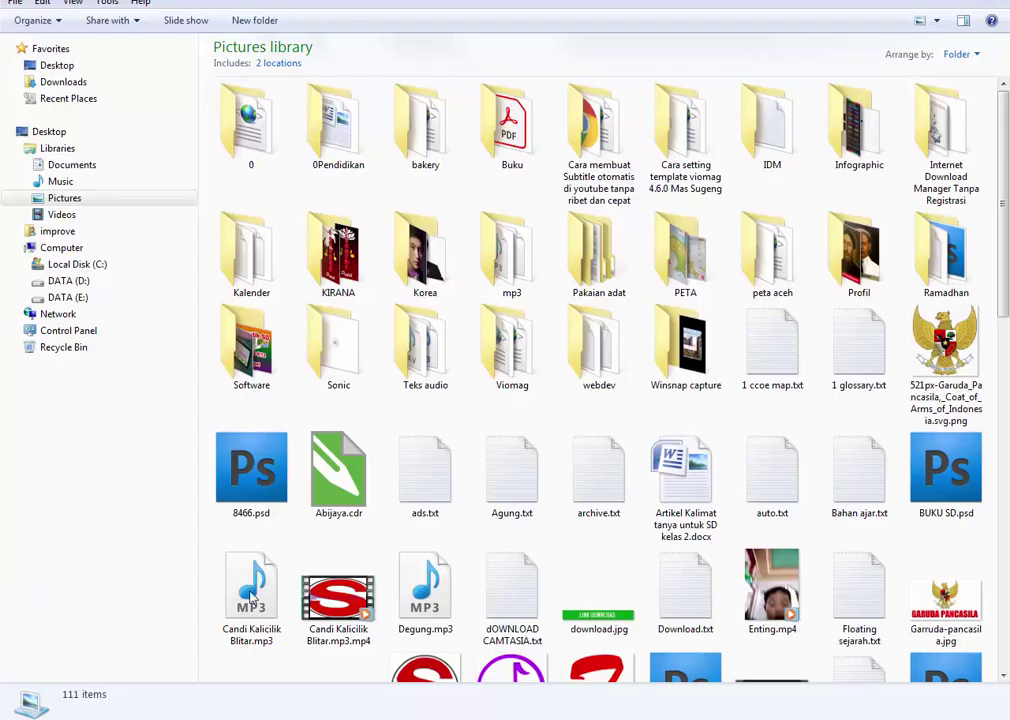
{"action": "scroll", "coordinate": [560, 380], "scroll_direction": "down", "scroll_amount": 6}
{"action": "scroll", "coordinate": [606, 368], "scroll_direction": "up", "scroll_amount": 3}
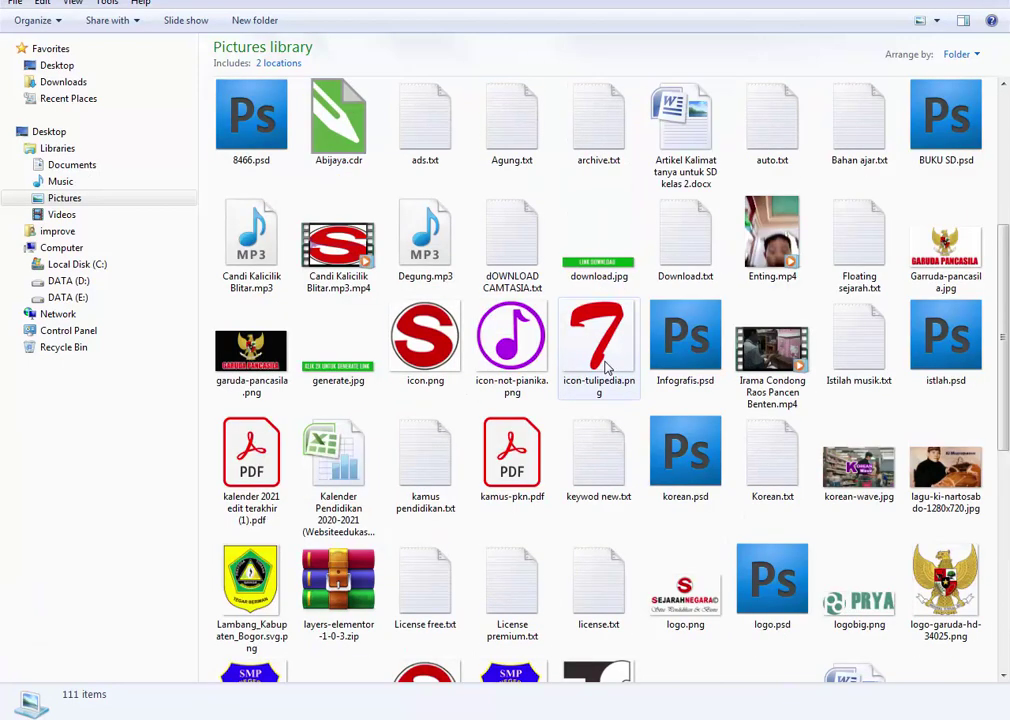
{"action": "scroll", "coordinate": [605, 368], "scroll_direction": "down", "scroll_amount": 3}
{"action": "scroll", "coordinate": [605, 368], "scroll_direction": "up", "scroll_amount": 3}
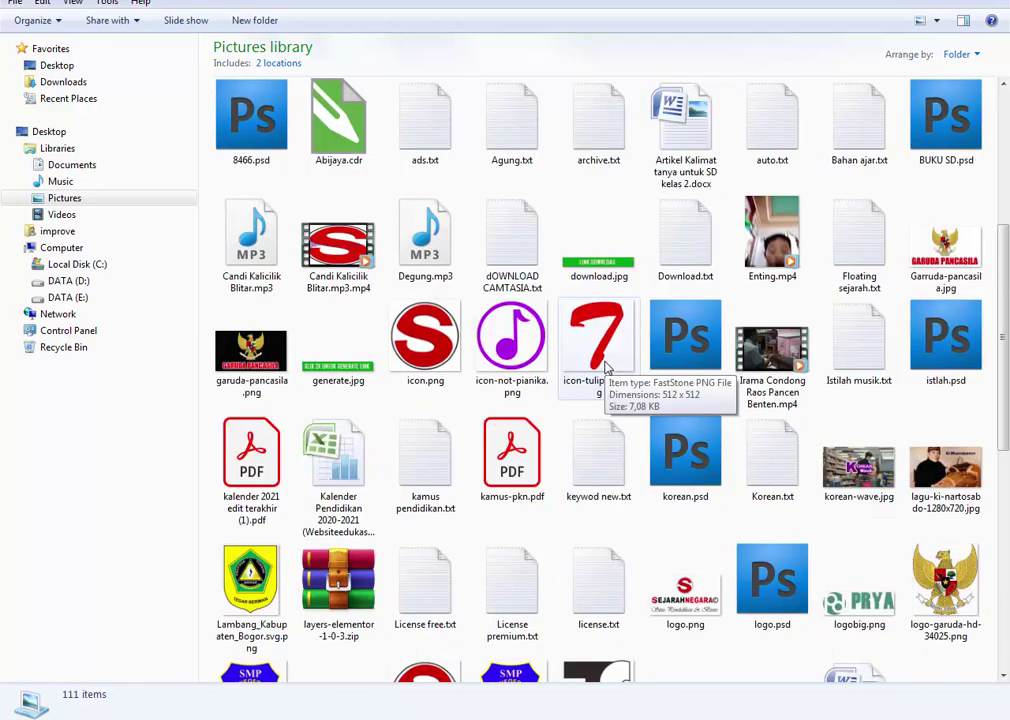
{"action": "double_click", "coordinate": [255, 355]}
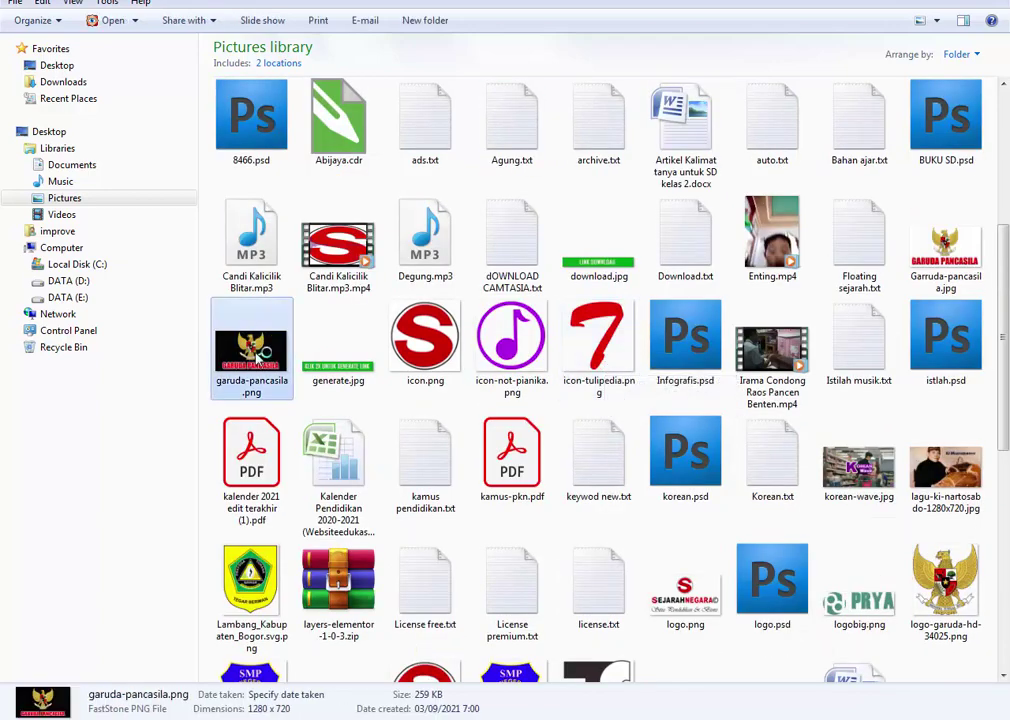